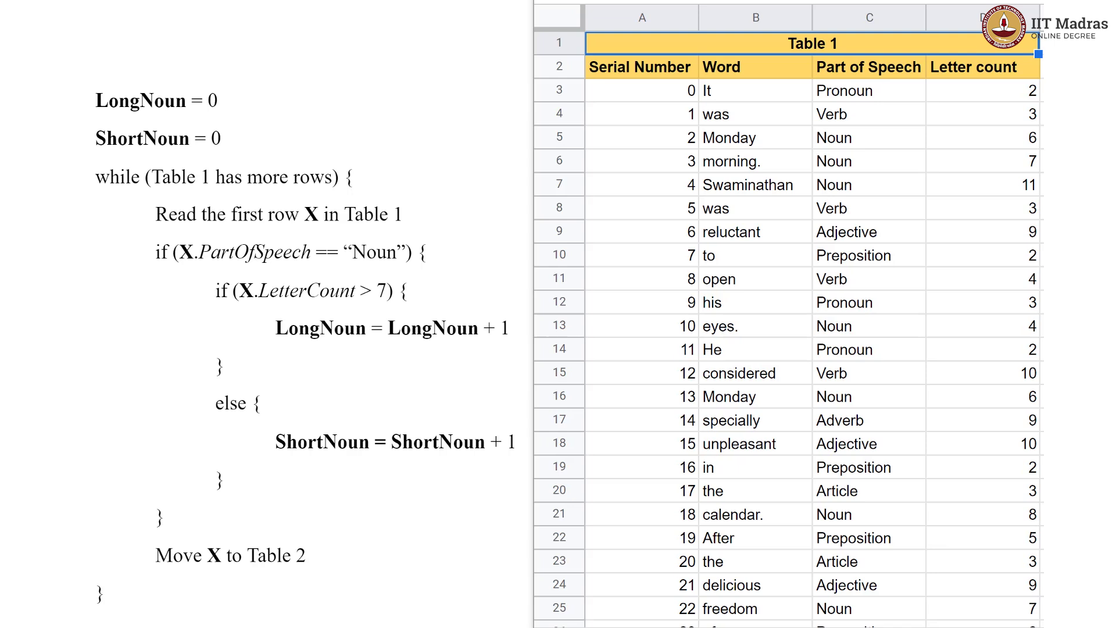
Step: Review Table 1's first row (0, It, Pronoun, 2) and its column headings
left_click(558, 91)
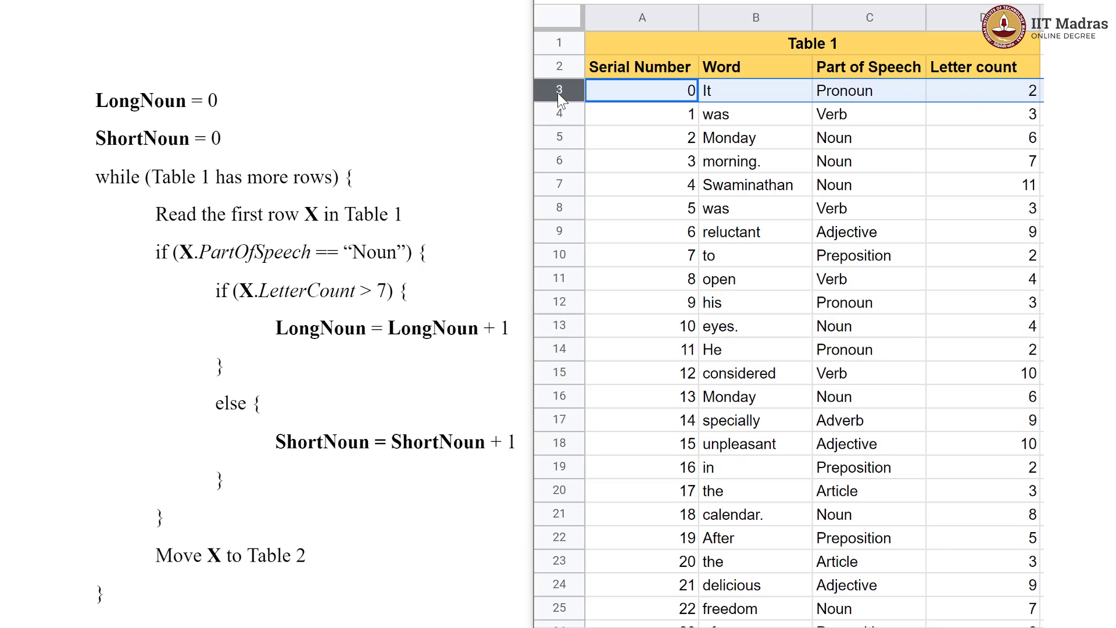
key("Down")
key("Down")
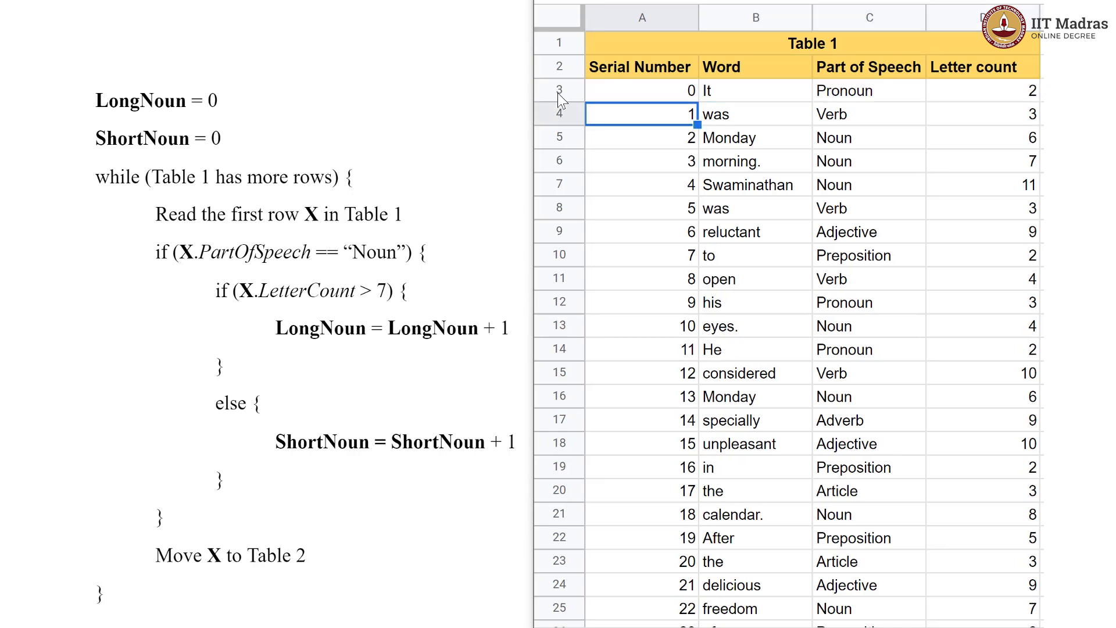
key("Down")
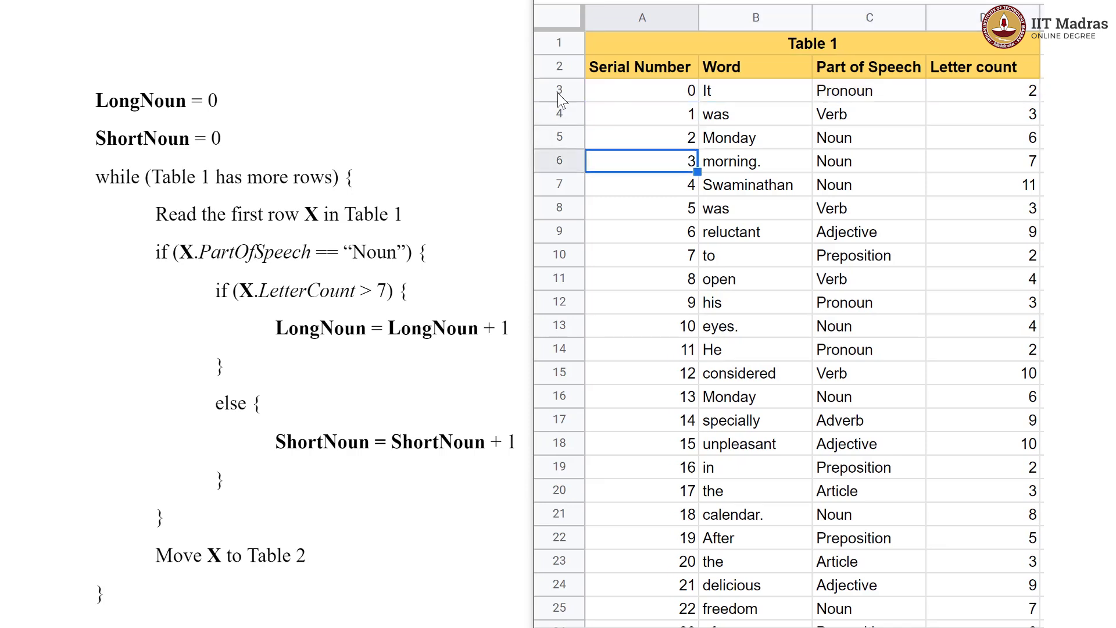
key("Up")
key("Up")
key("Right")
key("Right")
key("Left")
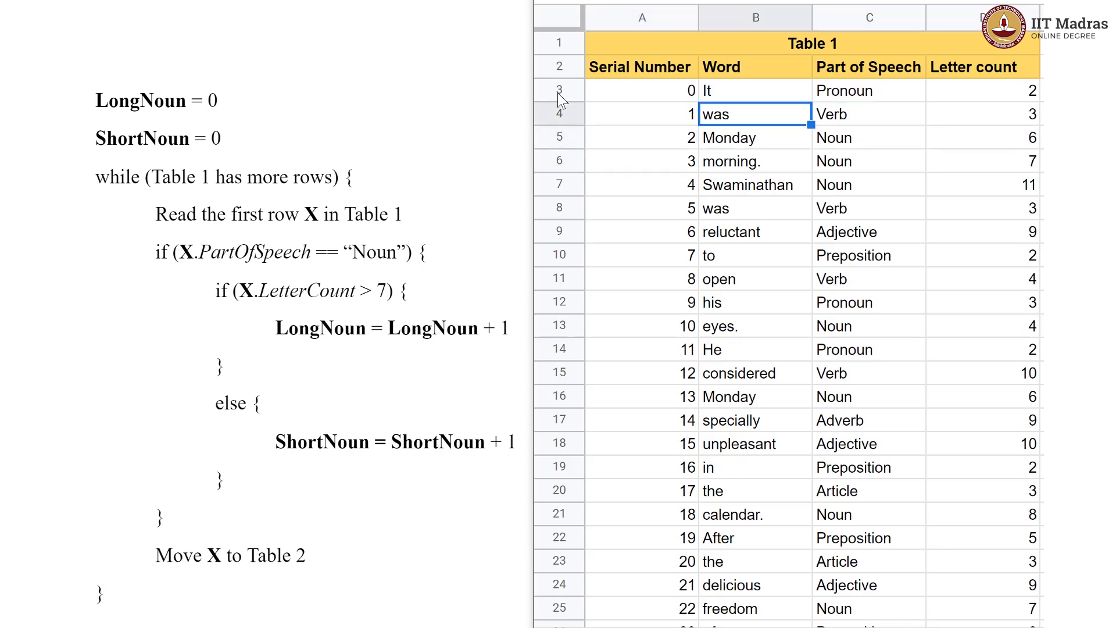
key("Up")
key("Right")
key("Right")
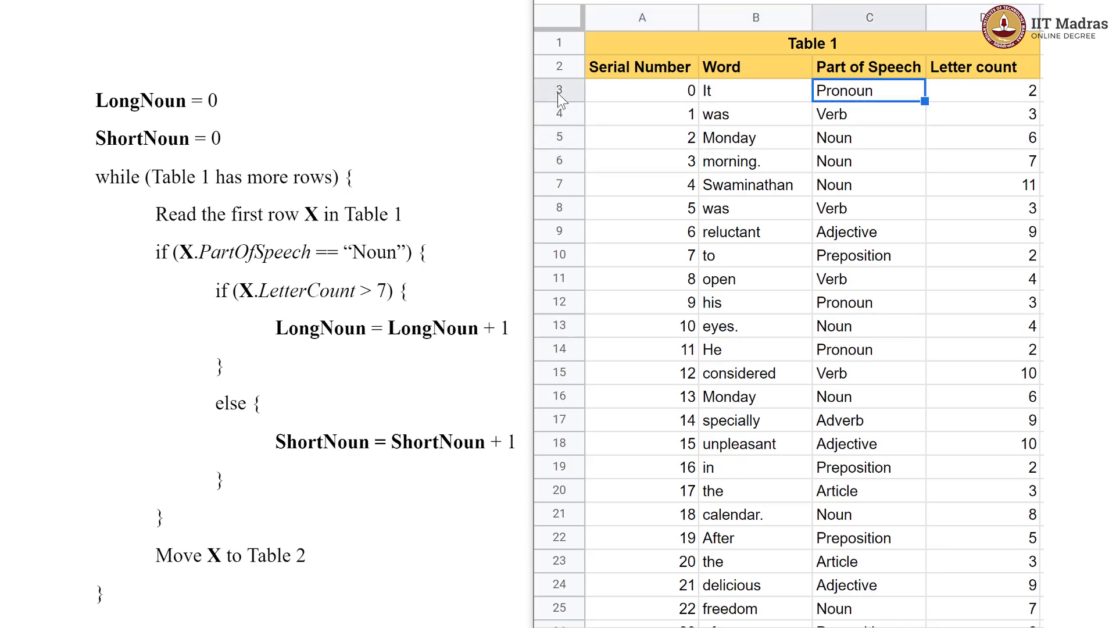
key("Left")
key("Left")
key("Left")
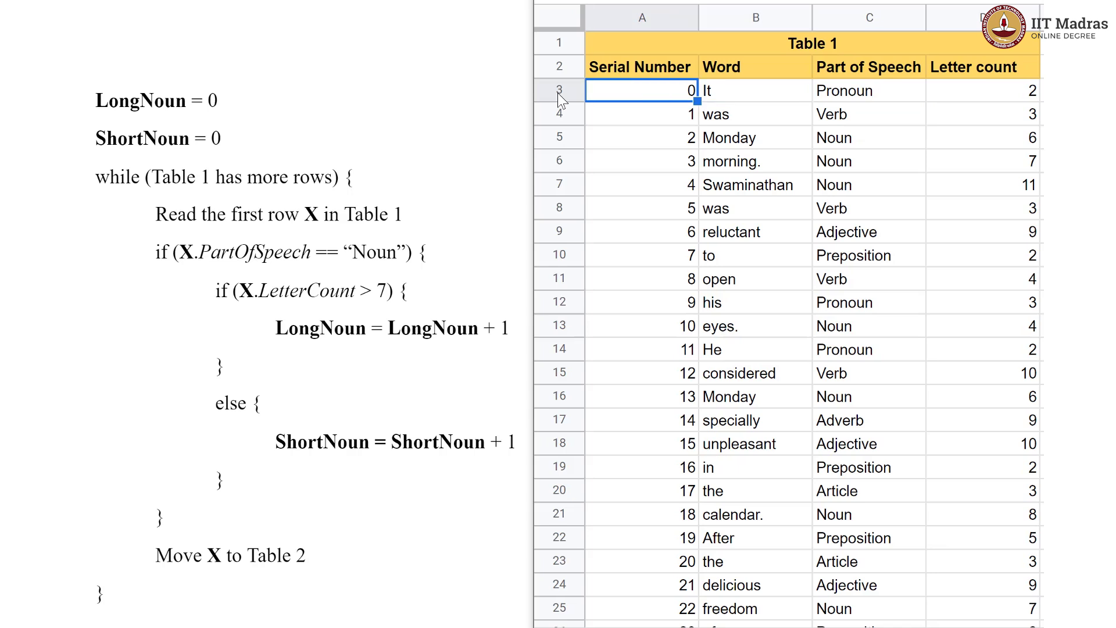
key("Right")
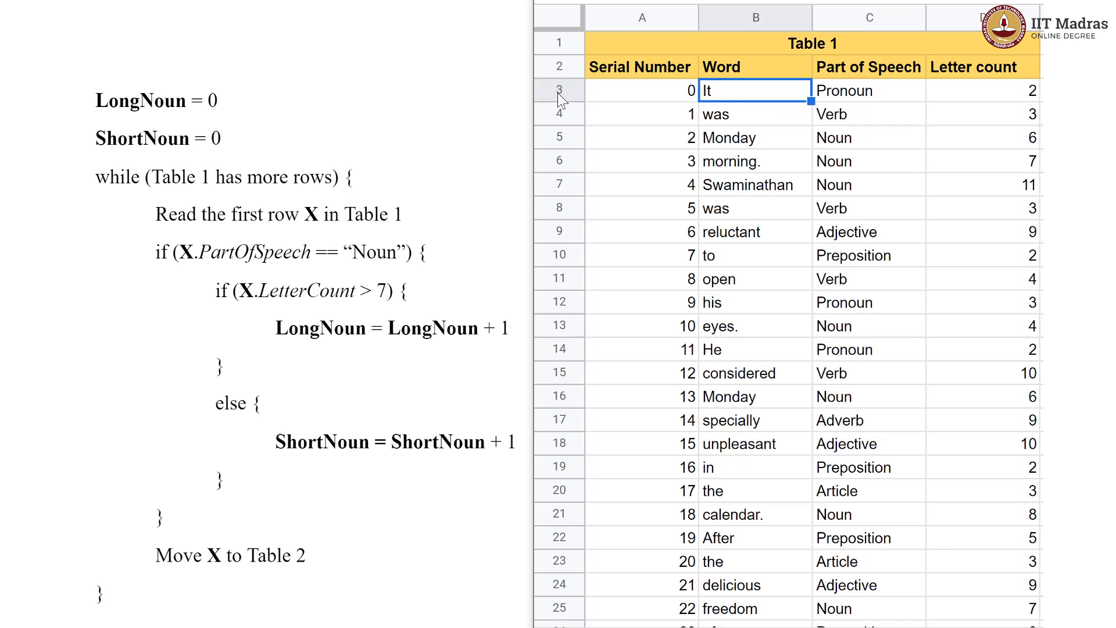
key("Up")
key("Right")
key("Right")
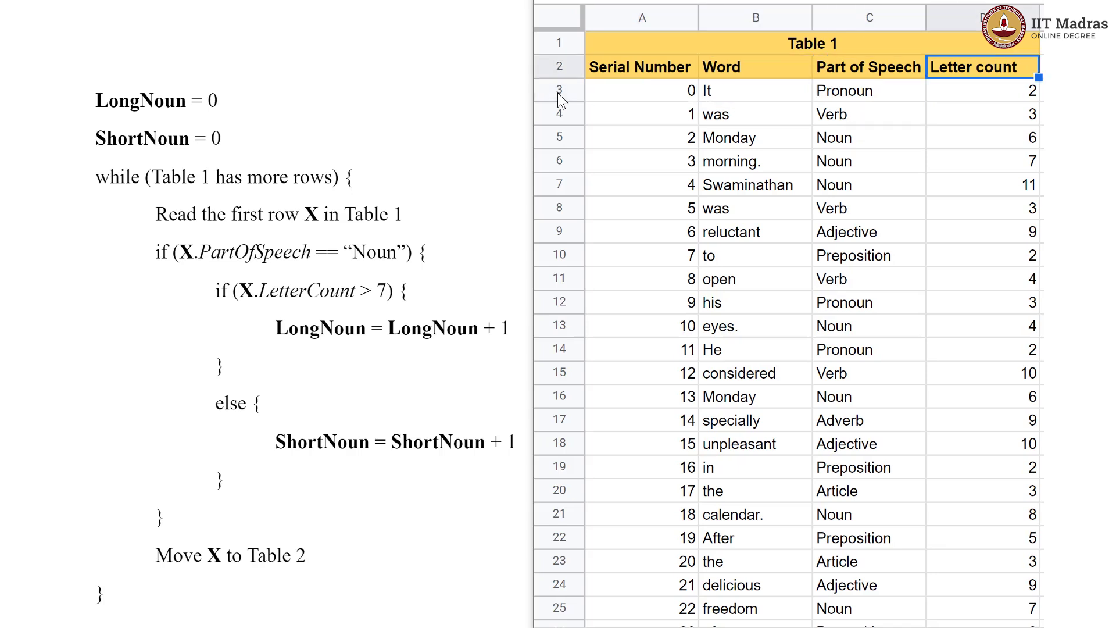
key("Left")
key("Left")
key("Left")
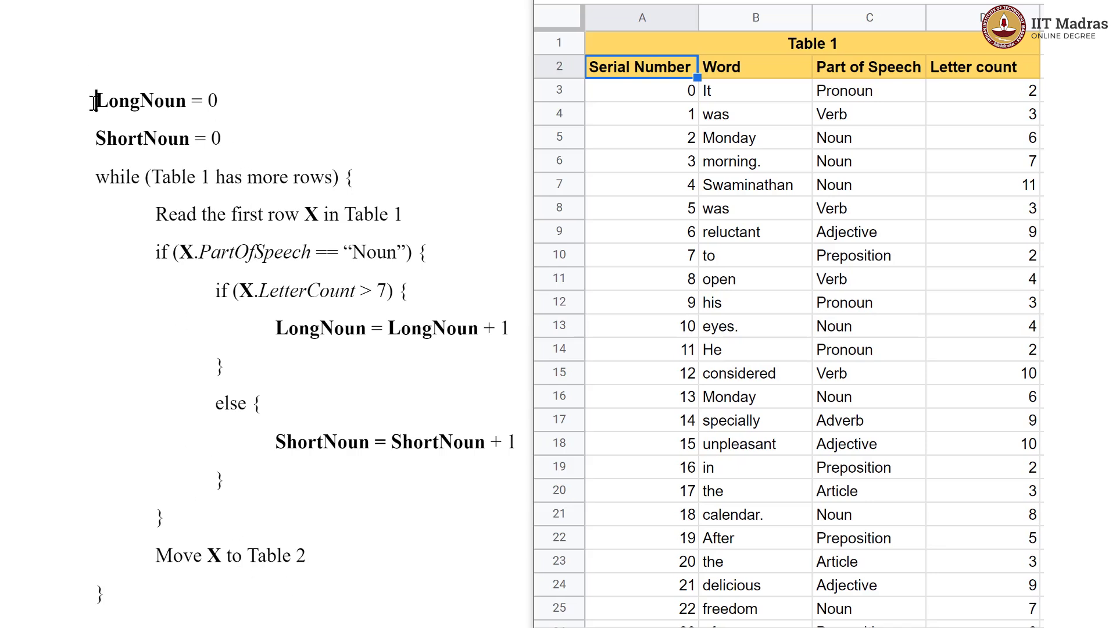
Step: Point out the pseudocode's LongNoun = 0 and ShortNoun = 0 initialisations and its Table 1 loop condition
left_click_drag(96, 101, 224, 137)
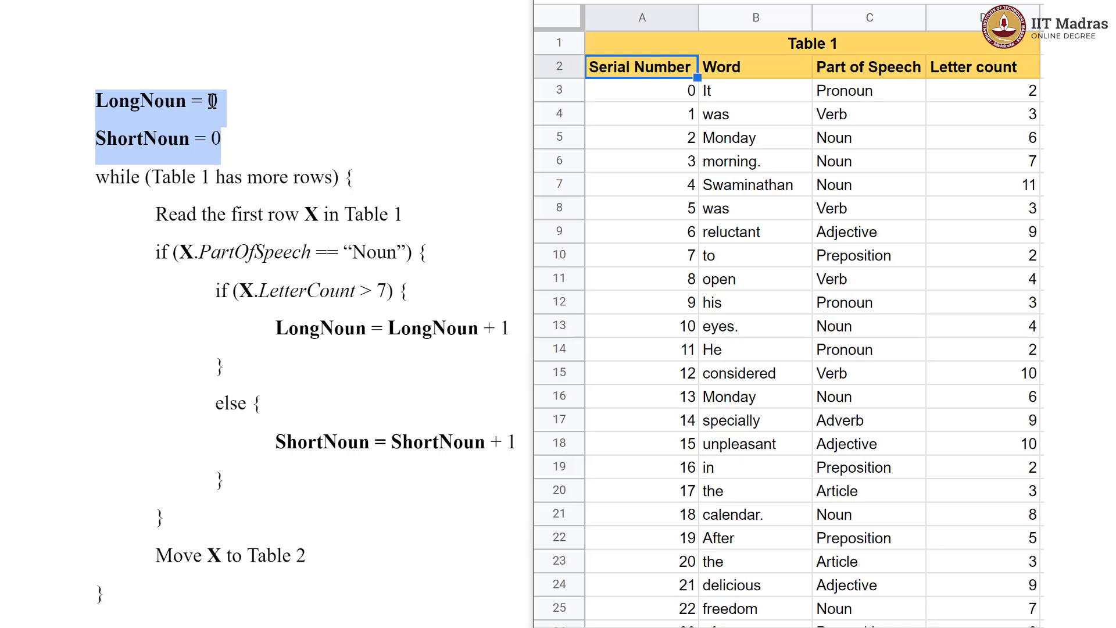
left_click(217, 101)
double_click(219, 100)
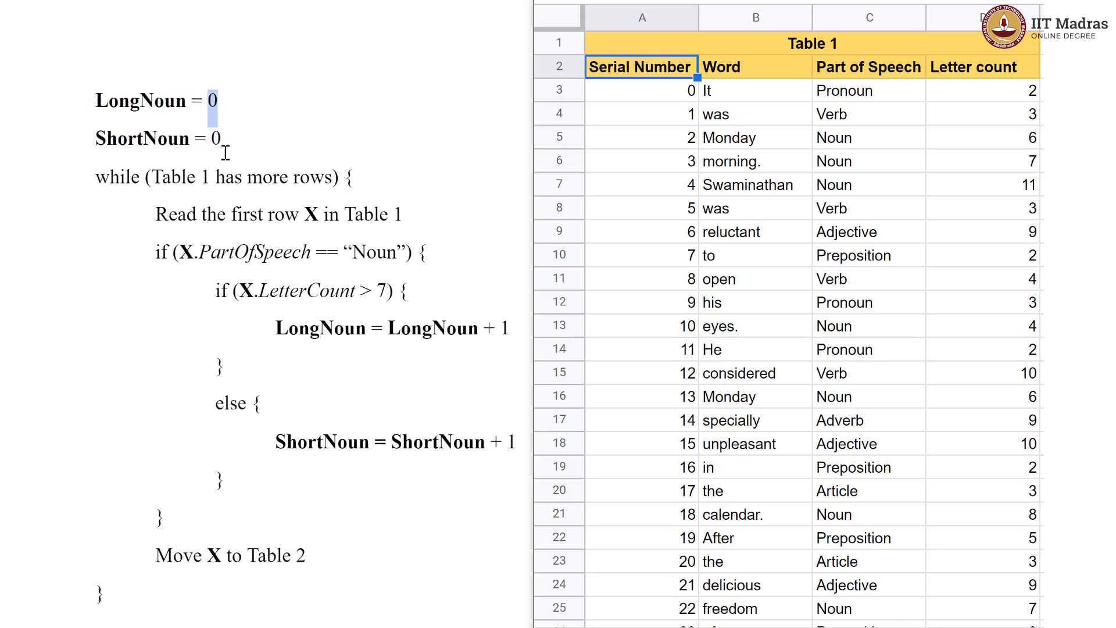
left_click(213, 140)
double_click(213, 138)
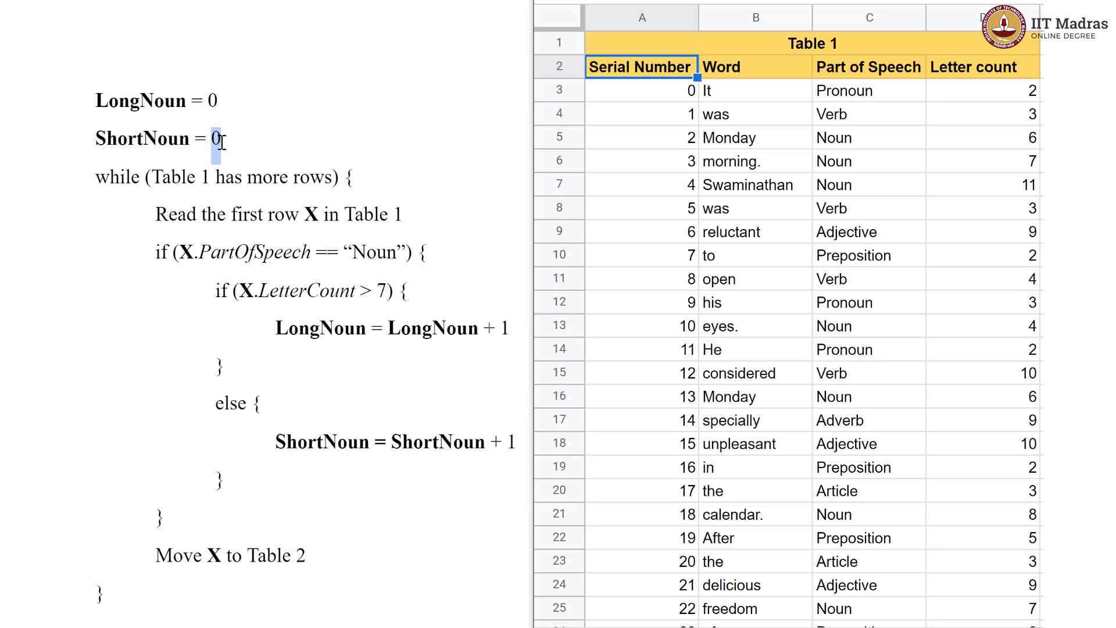
left_click(293, 252)
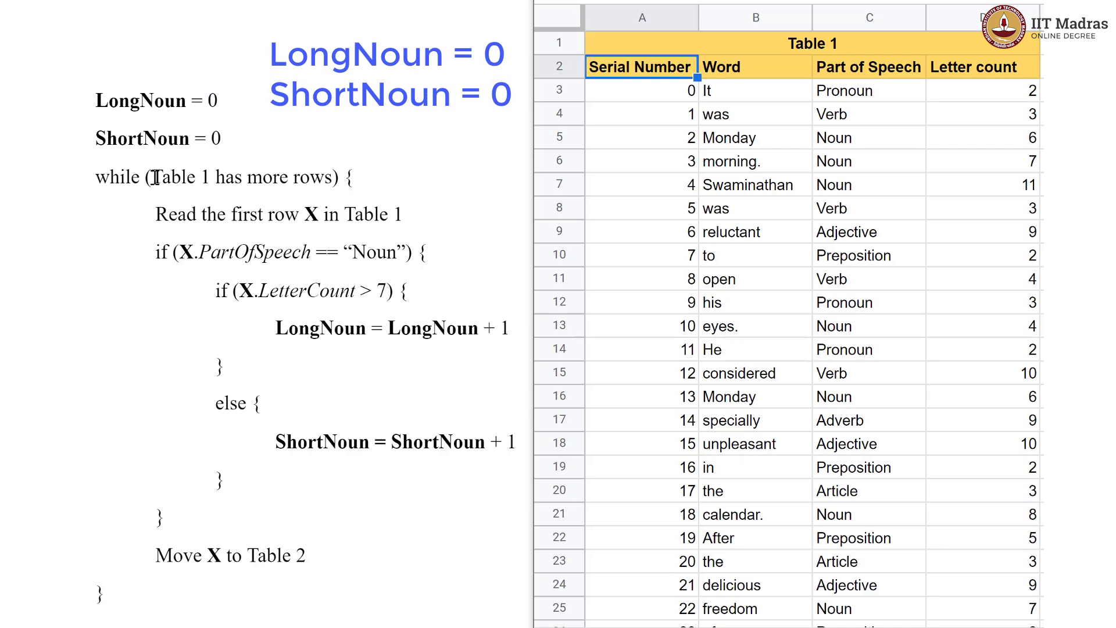
left_click_drag(152, 176, 212, 177)
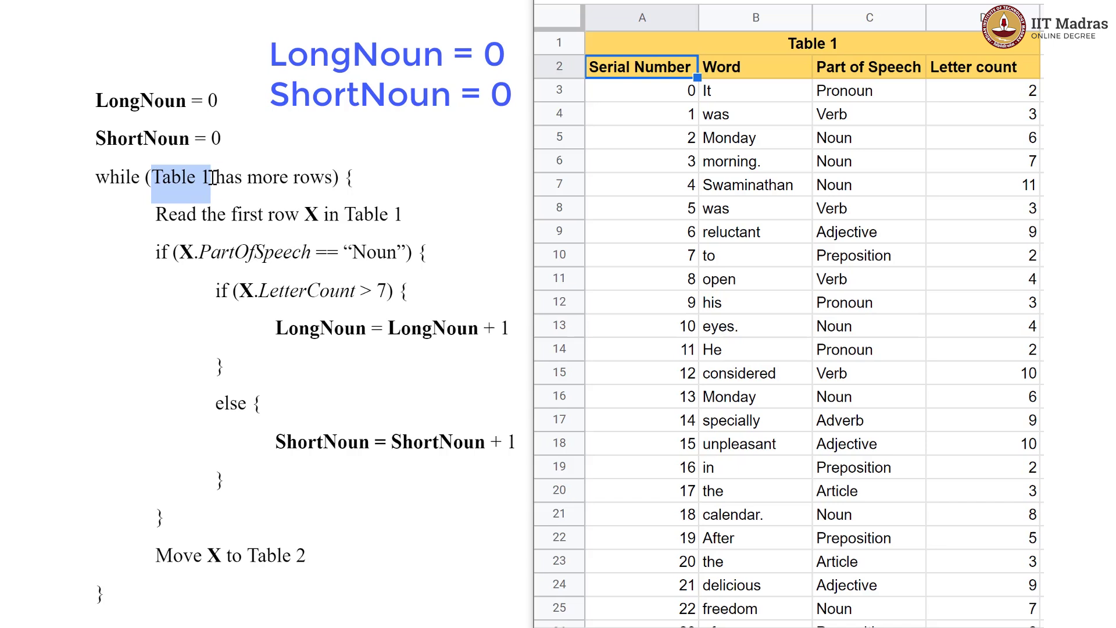
left_click(212, 176)
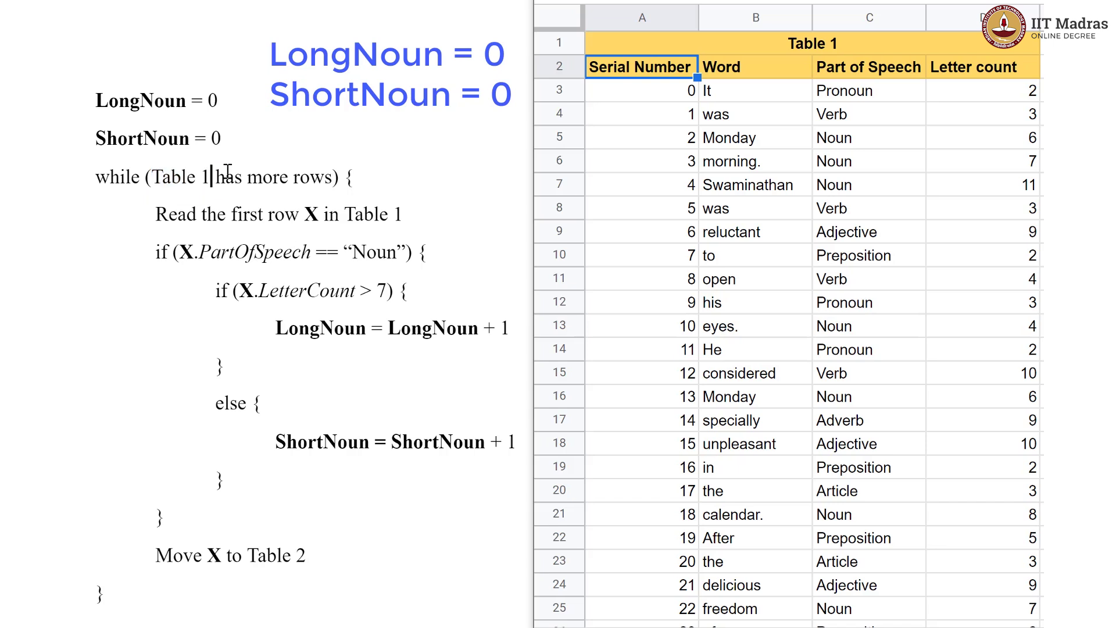
Step: Relate the Table 1 title to the pseudocode's Table 2 line and its read-first-row line
left_click(832, 42)
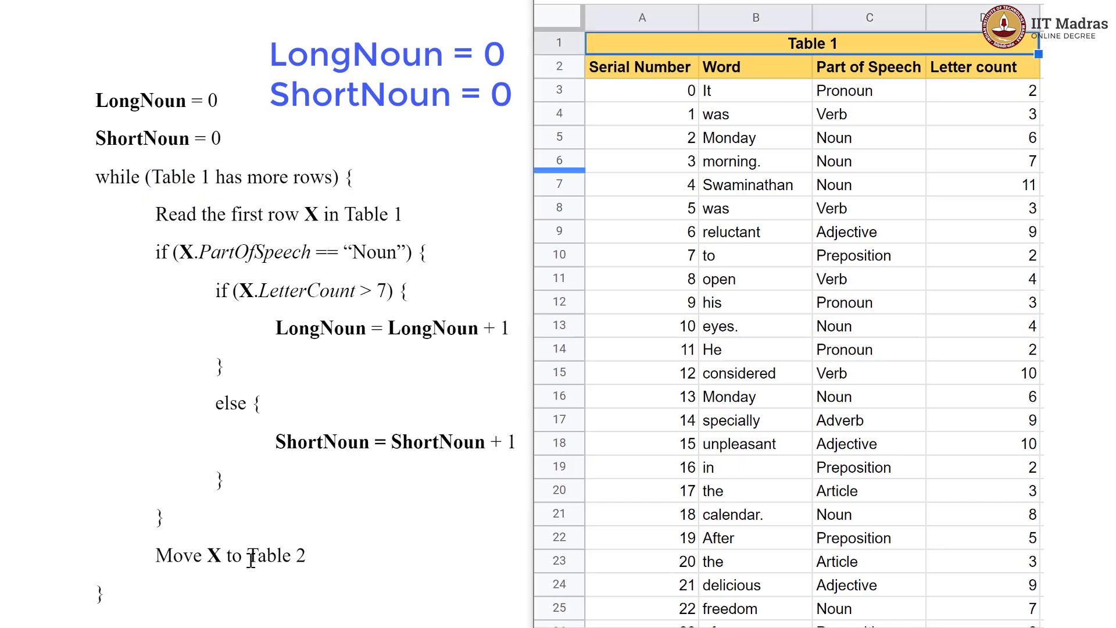
left_click_drag(249, 555, 307, 556)
left_click(308, 556)
scroll(843, 609, "down", 5)
scroll(830, 605, "down", 15)
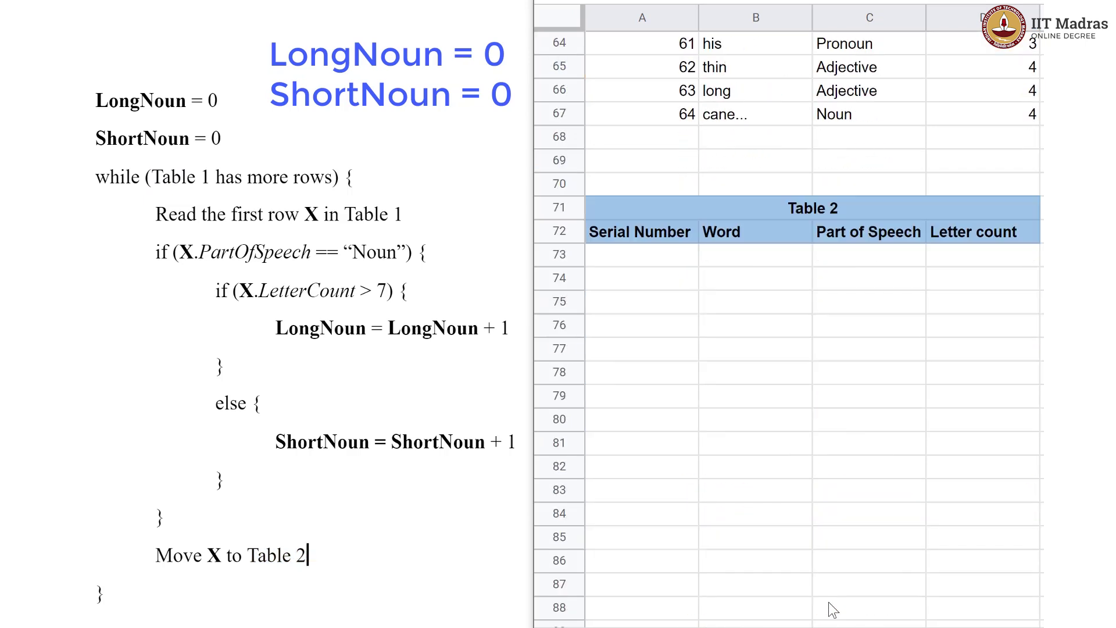
scroll(828, 602, "down", 1)
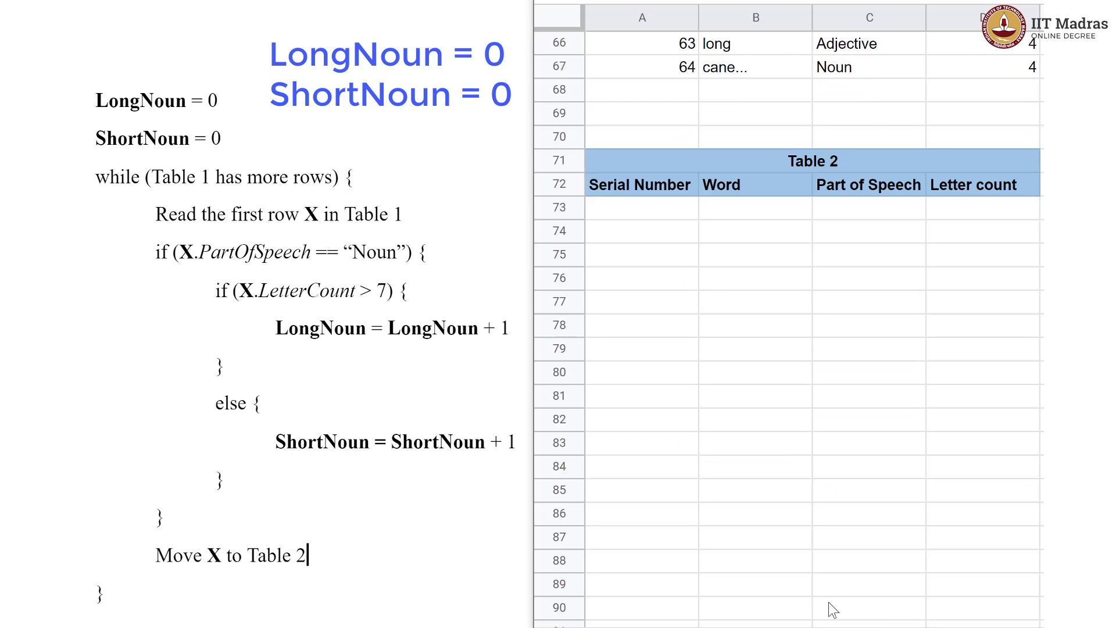
scroll(828, 602, "up", 20)
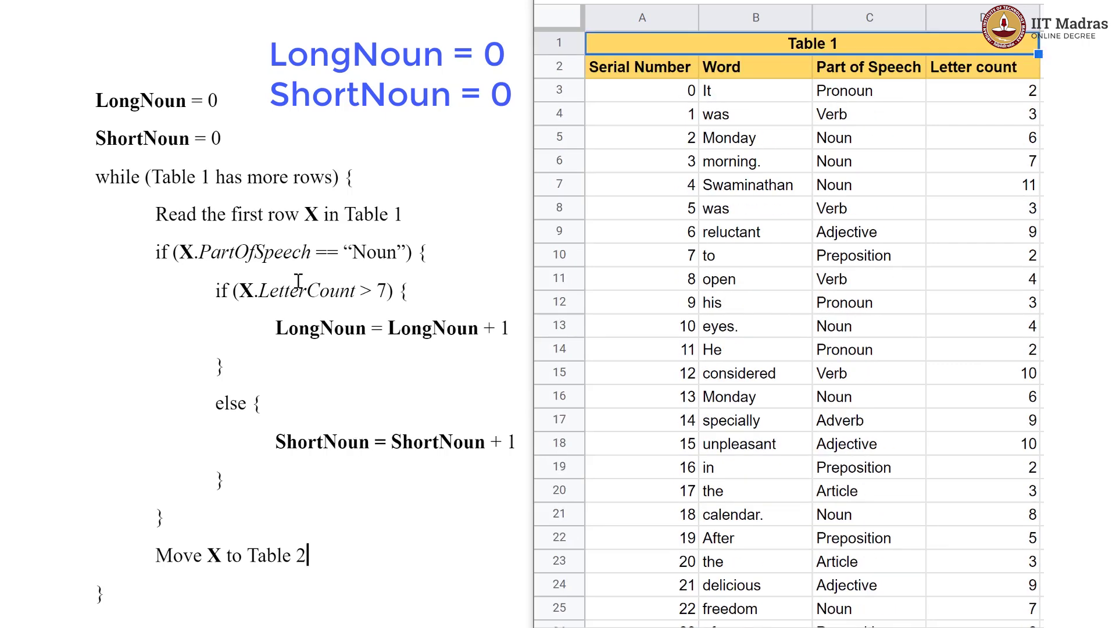
left_click_drag(157, 213, 402, 213)
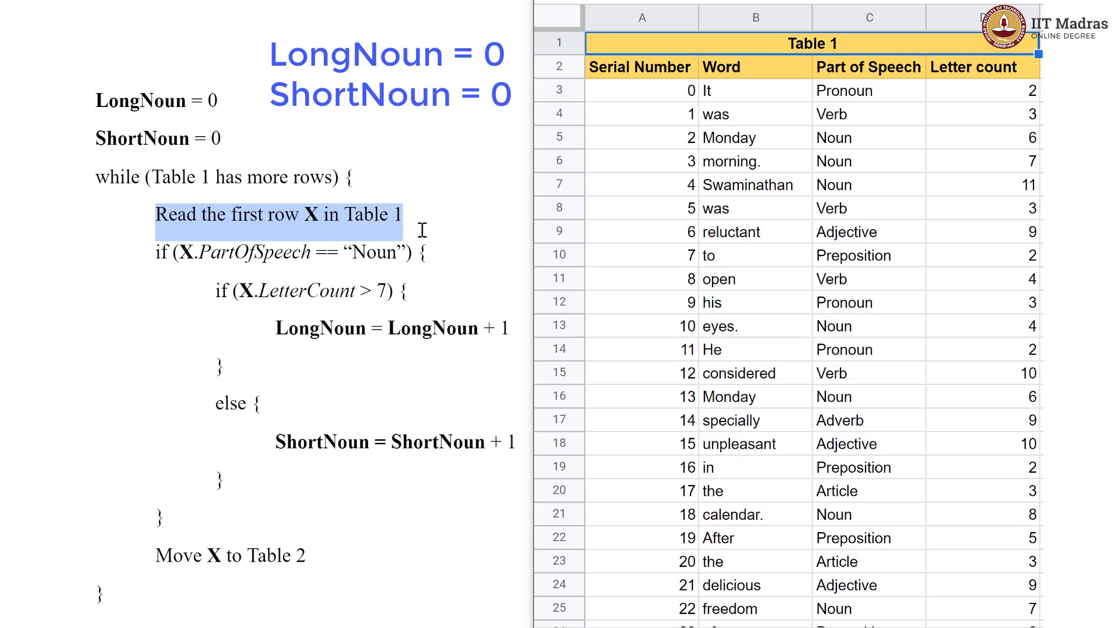
left_click(422, 230)
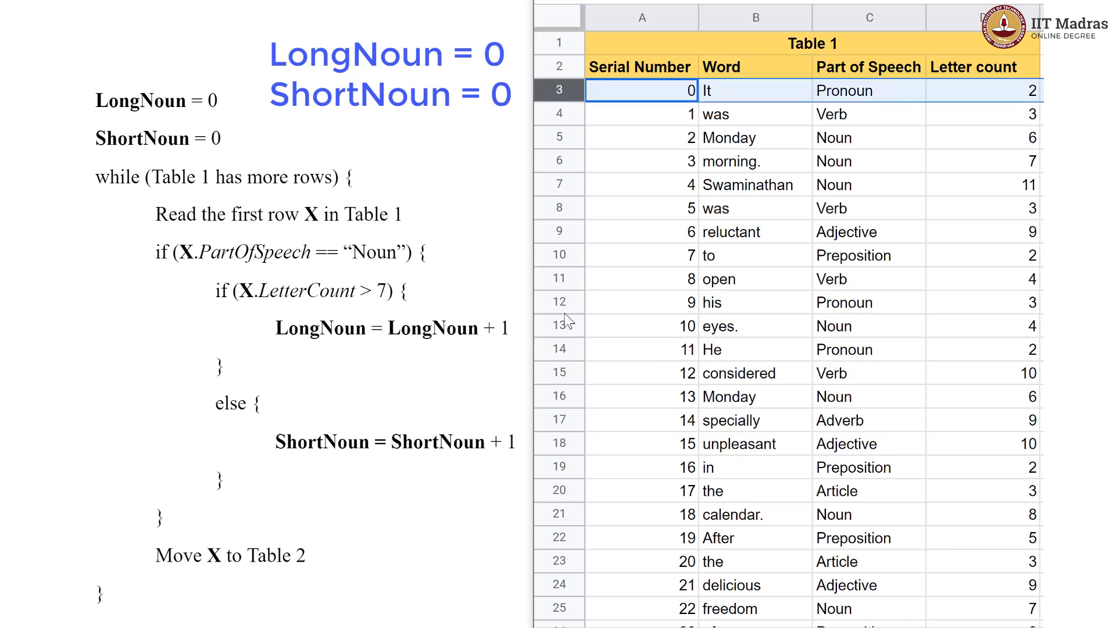
Step: Check that It is a Pronoun against the noun check, letter-count block and Move X line
left_click(709, 192)
left_click(753, 96)
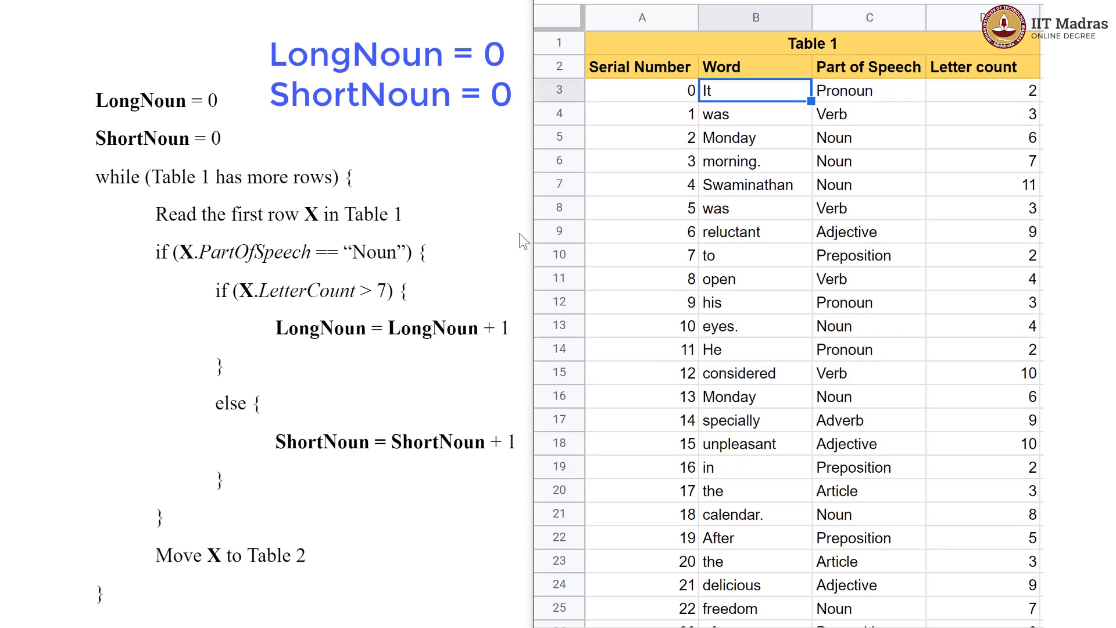
left_click(554, 91)
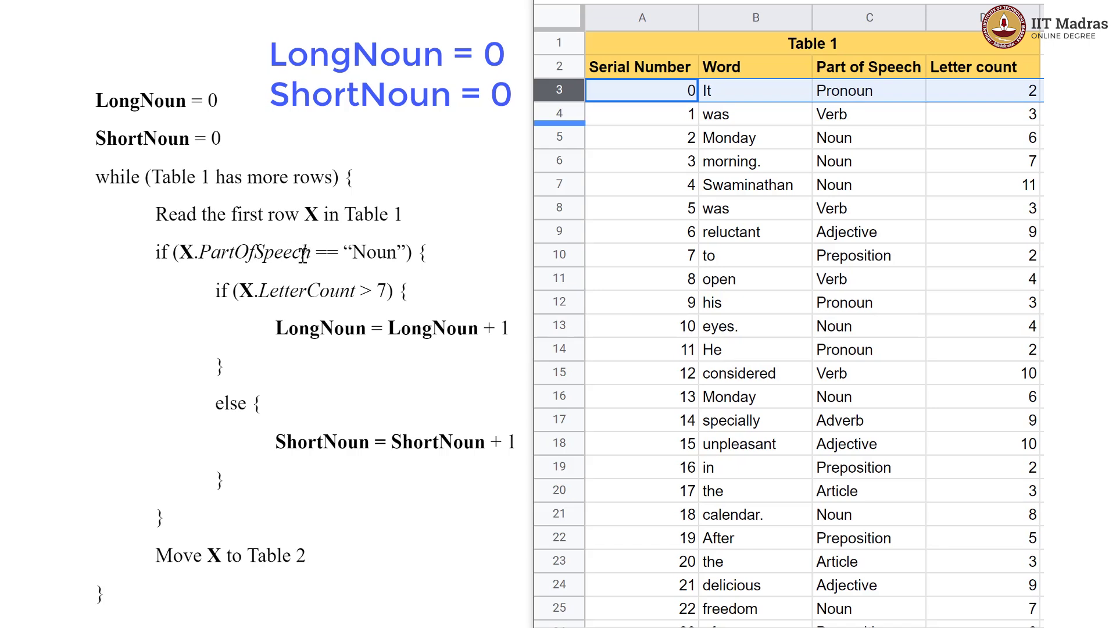
left_click(848, 92)
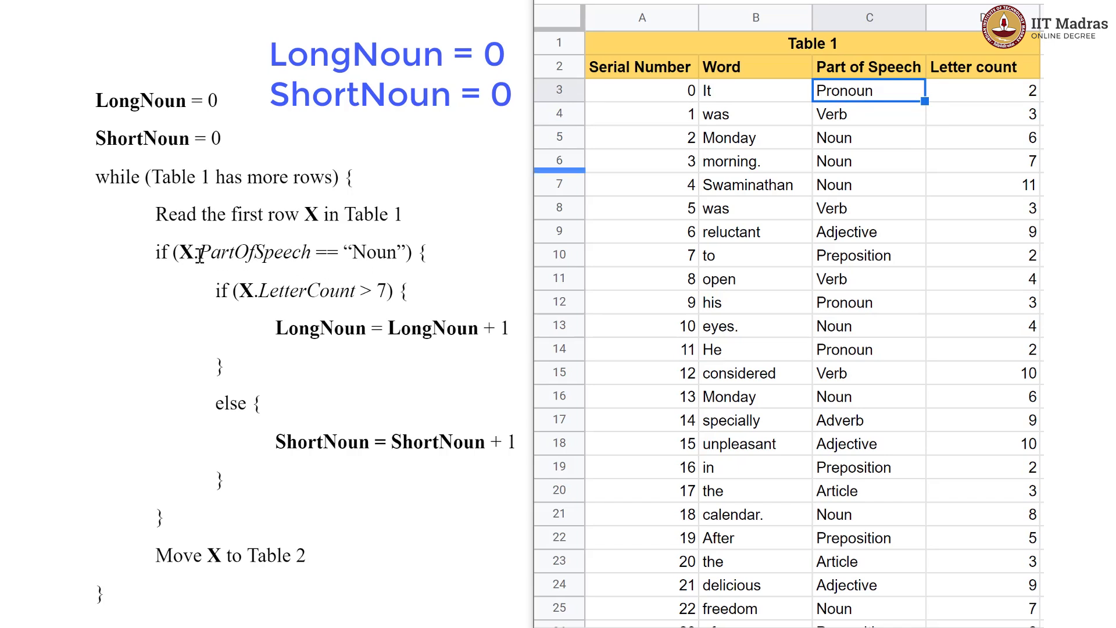
left_click_drag(175, 252, 409, 260)
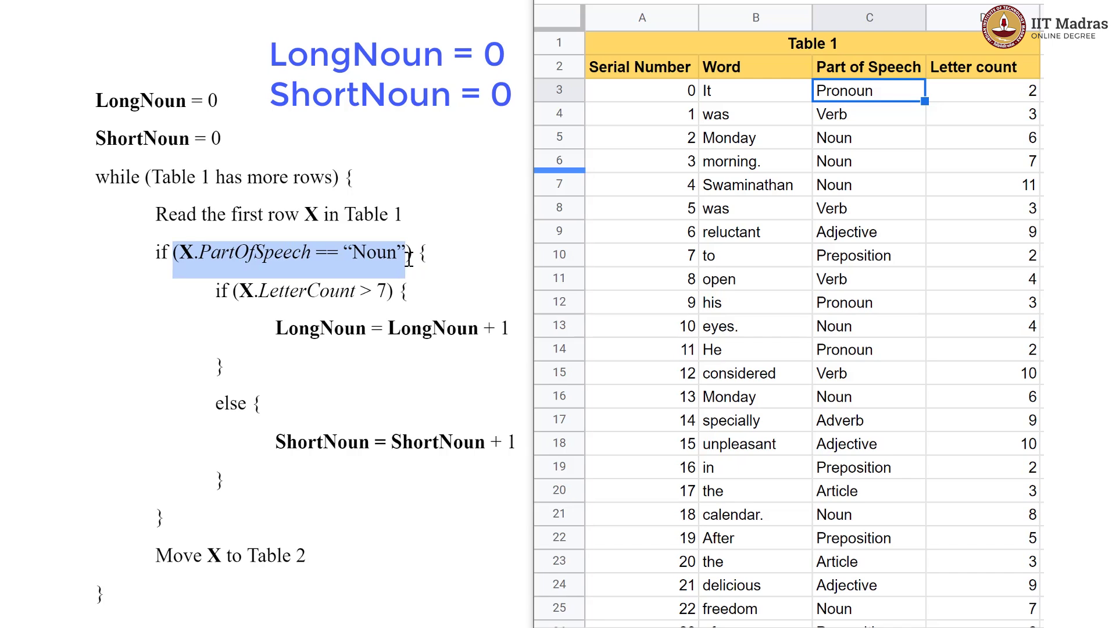
left_click(237, 290)
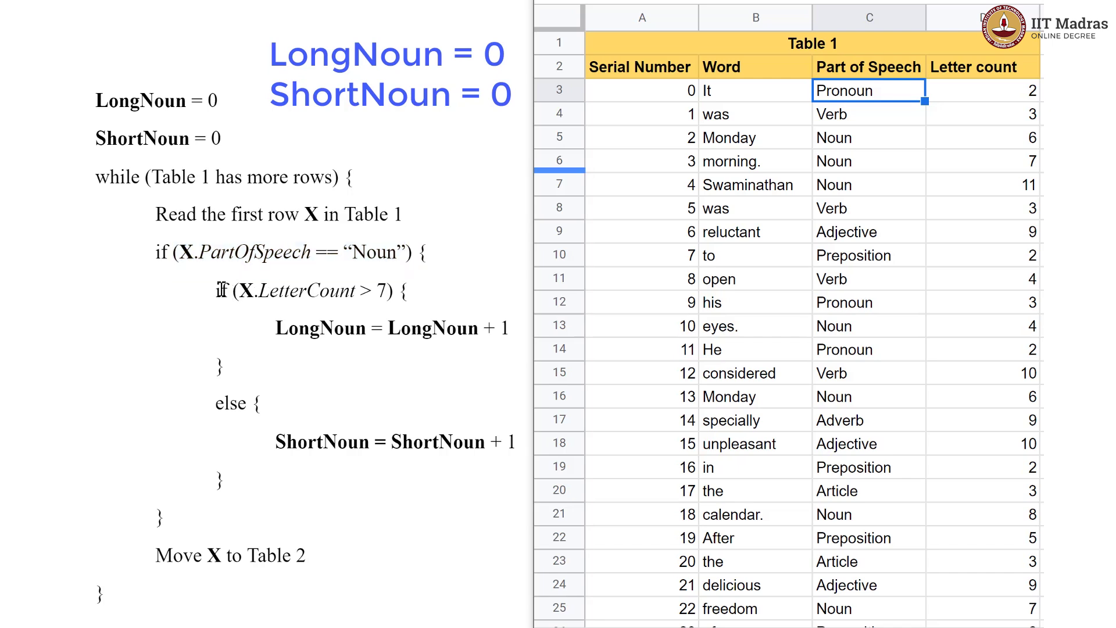
left_click_drag(221, 289, 285, 482)
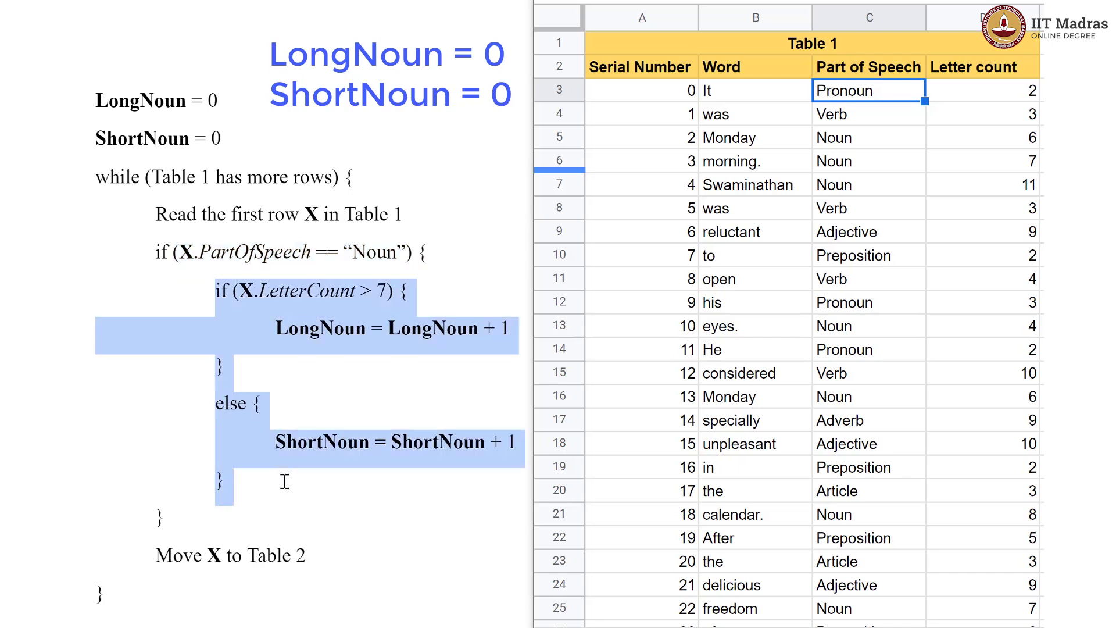
left_click(222, 478)
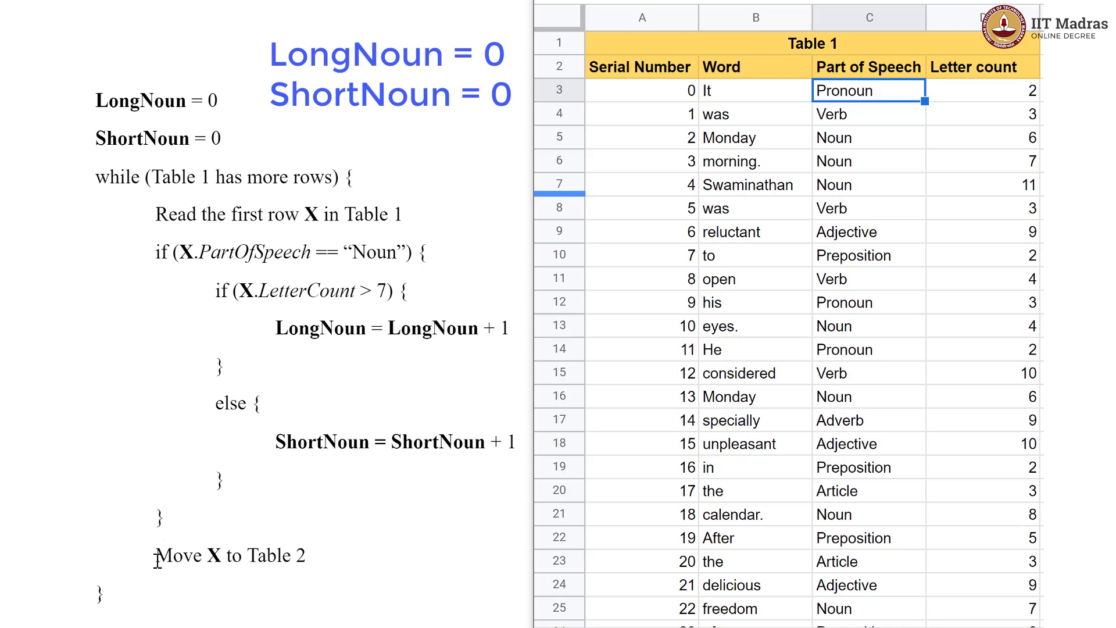
left_click_drag(157, 559, 306, 549)
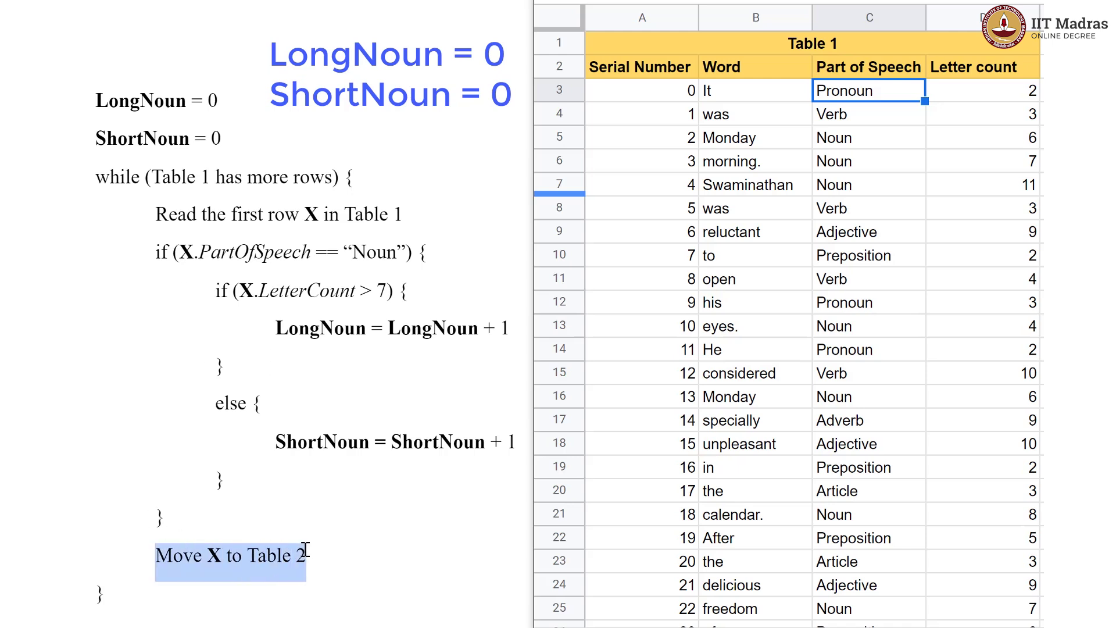
Step: Move the 0, It, Pronoun, 2 row down into Table 2
left_click(305, 552)
left_click(560, 90)
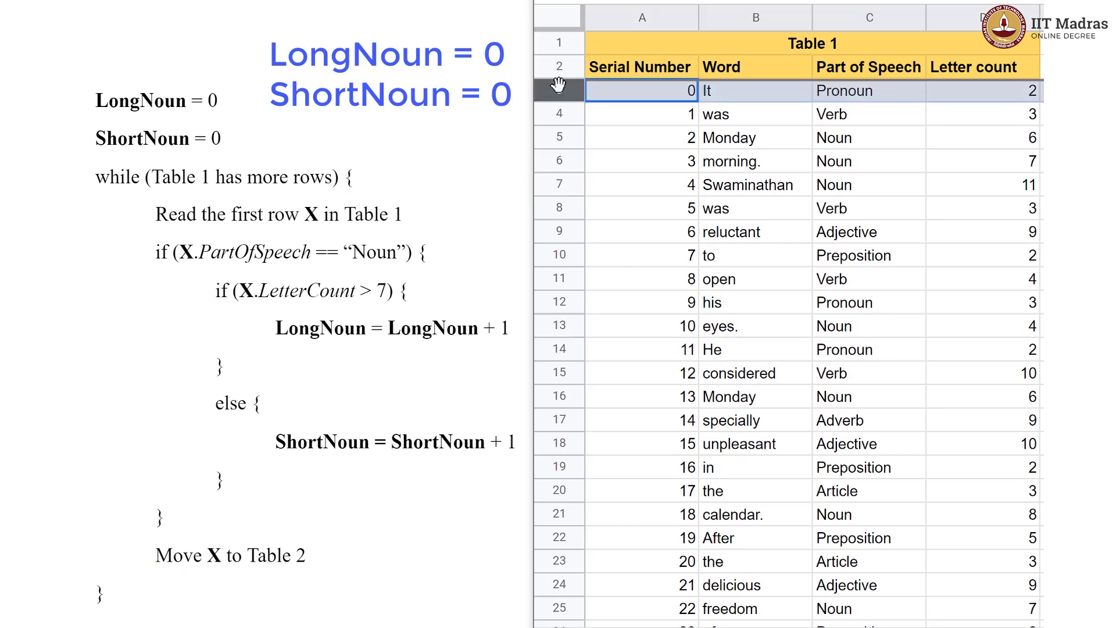
left_click_drag(561, 90, 558, 279)
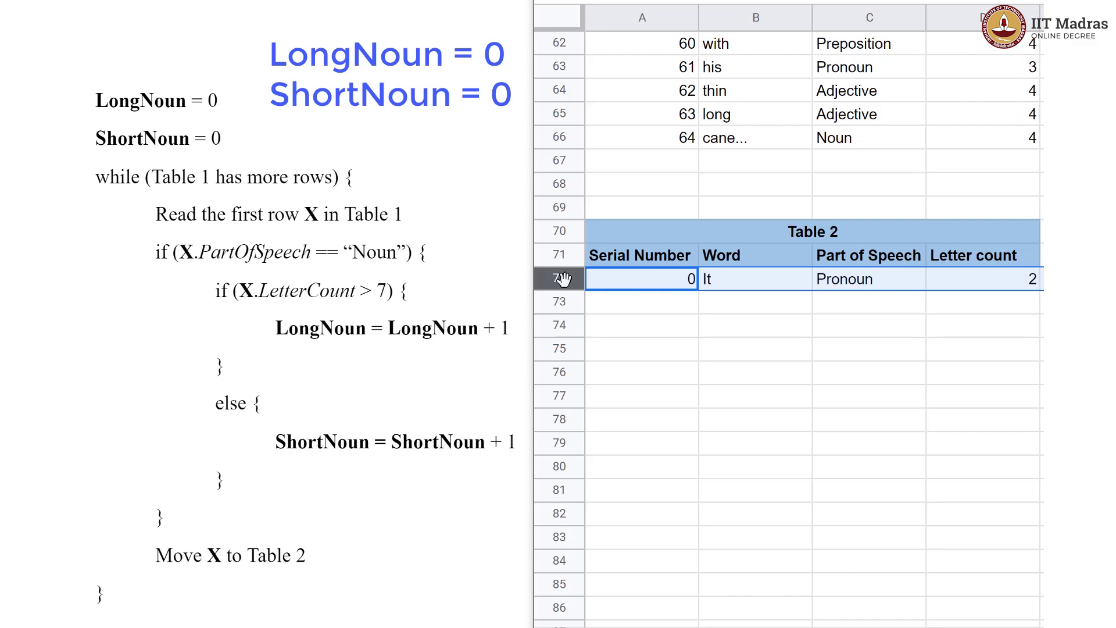
left_click(639, 413)
scroll(640, 416, "up", 5)
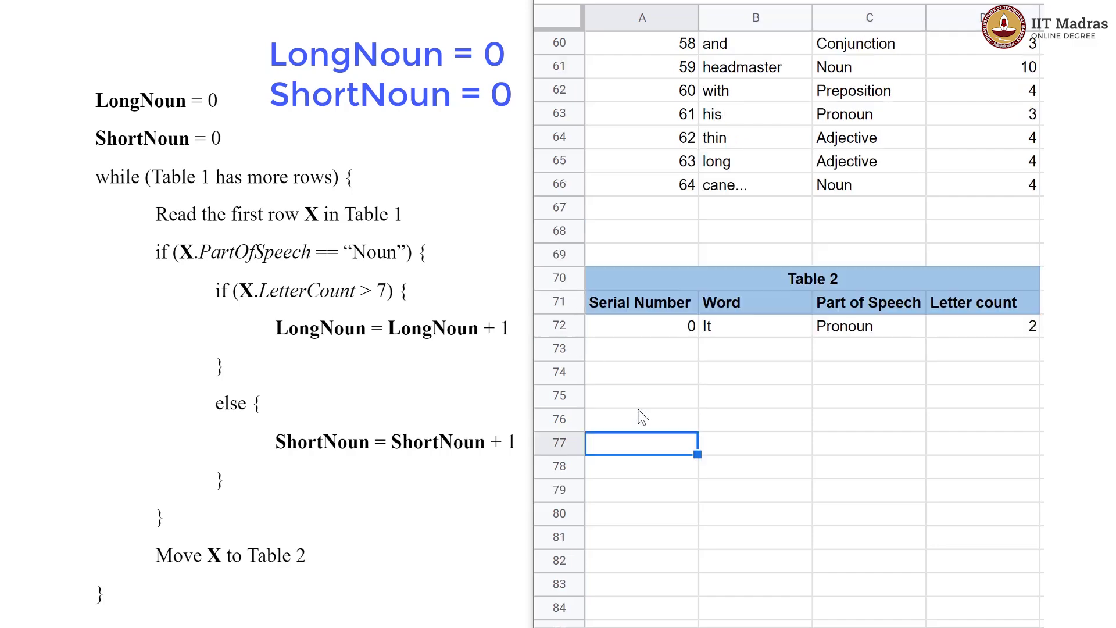
scroll(641, 416, "up", 15)
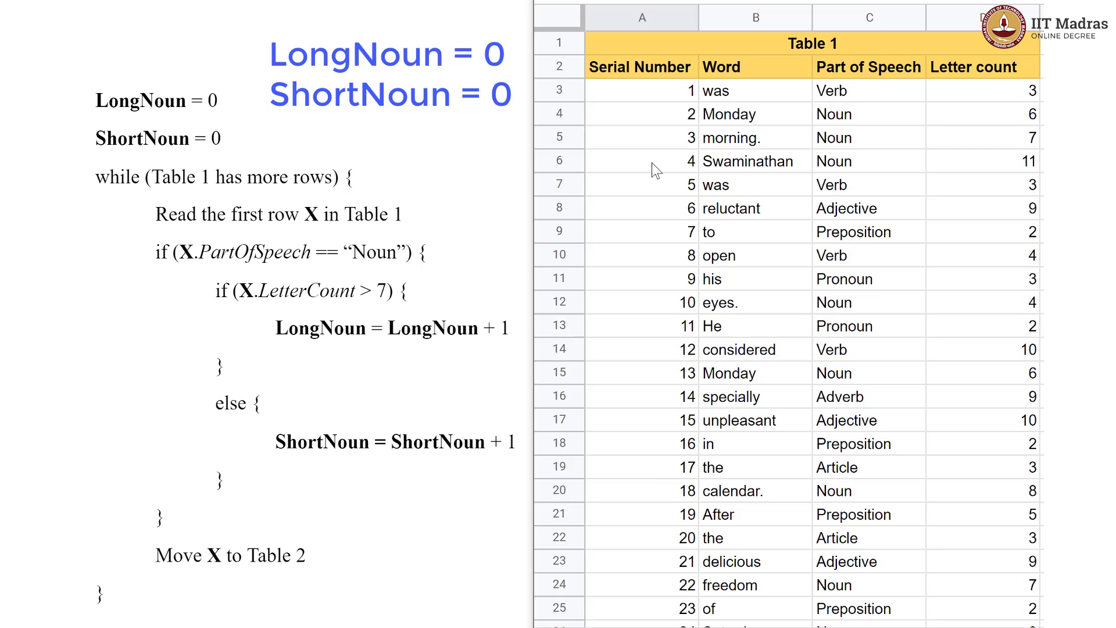
Step: Confirm was is a Verb and move the 1, was, Verb, 3 row into Table 2
left_click(848, 89)
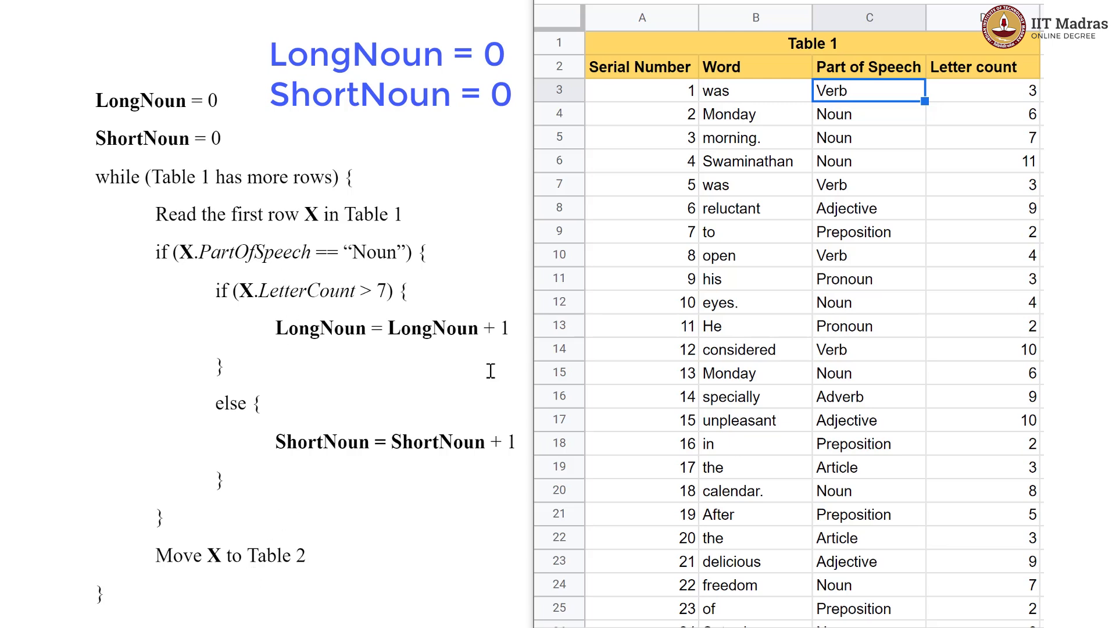
left_click(559, 91)
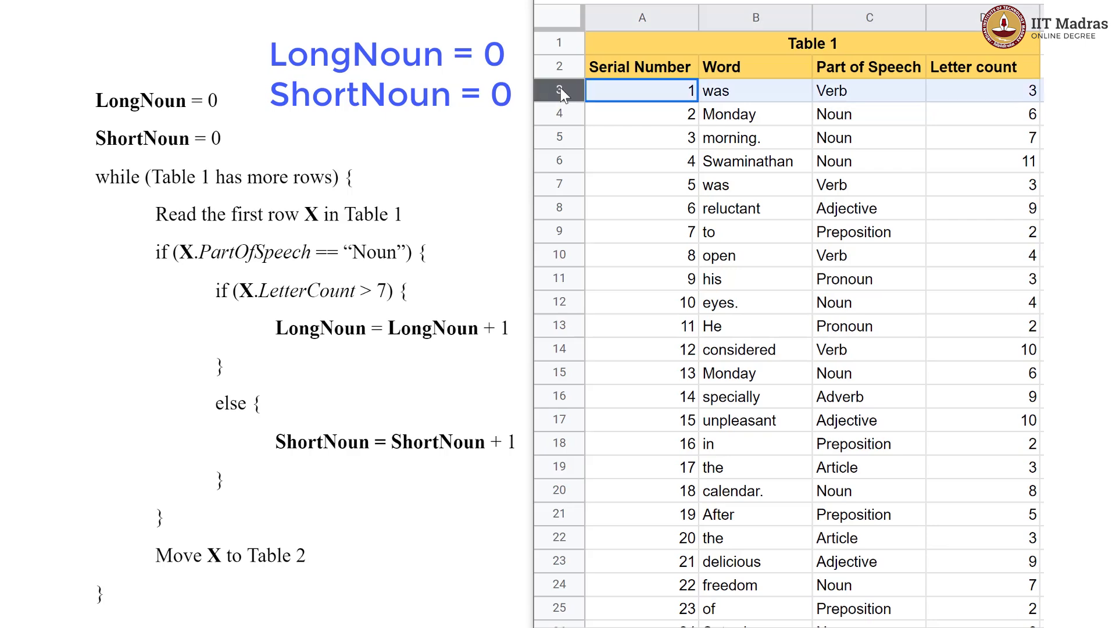
left_click_drag(559, 90, 560, 348)
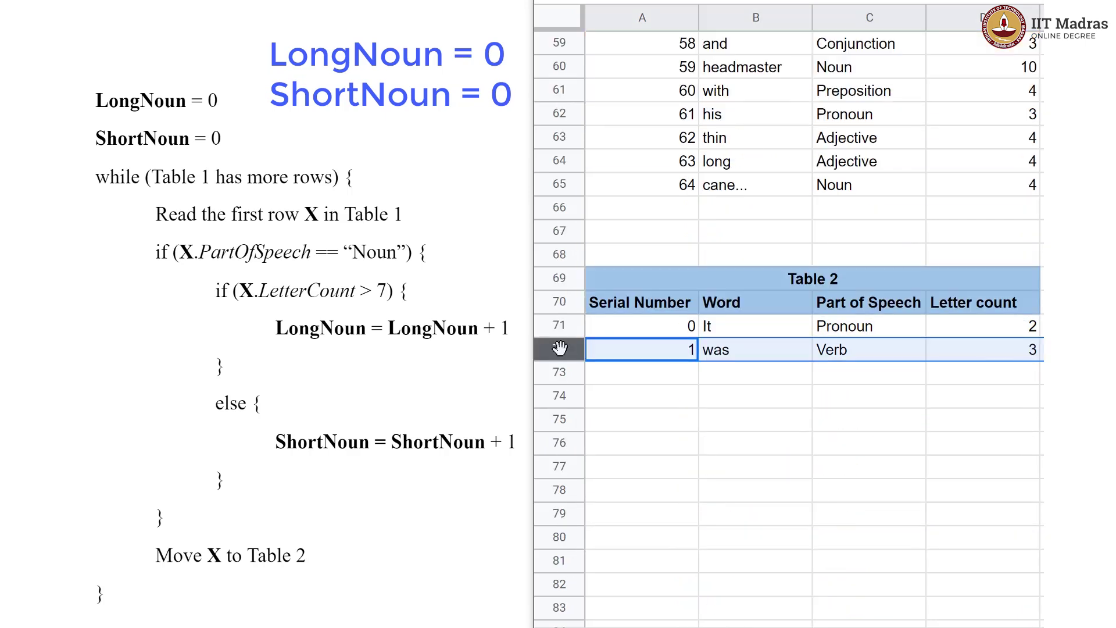
scroll(559, 348, "up", 15)
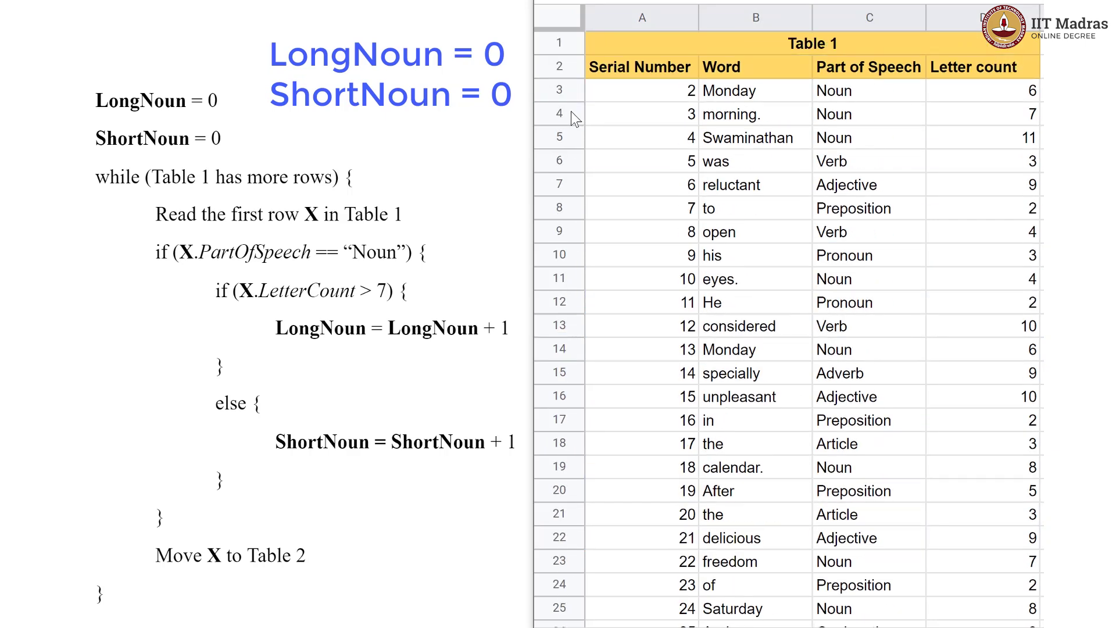
Step: Check Monday against the Noun and LetterCount > 7 conditions, noting its letter count of 6
left_click(561, 89)
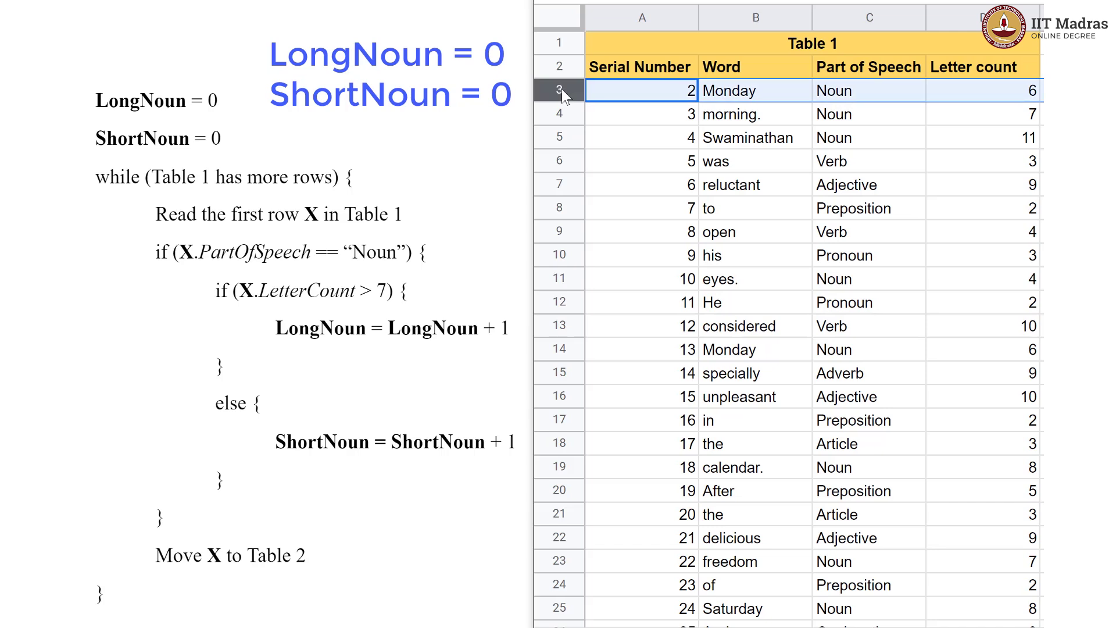
left_click(879, 92)
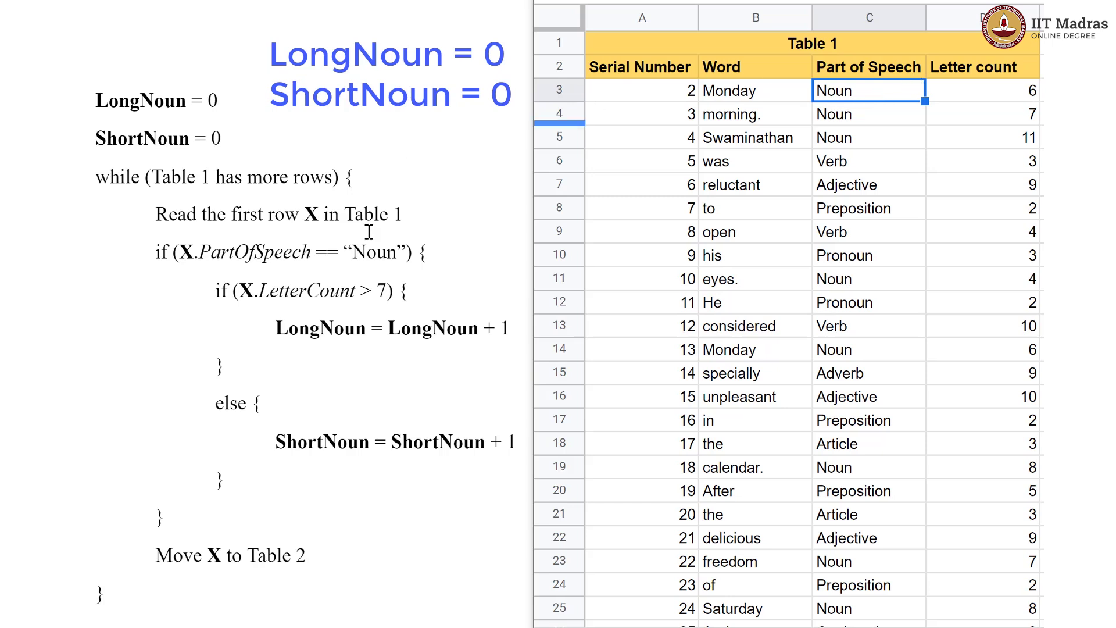
left_click_drag(352, 256, 407, 256)
left_click(407, 255)
left_click_drag(260, 290, 387, 286)
left_click(387, 288)
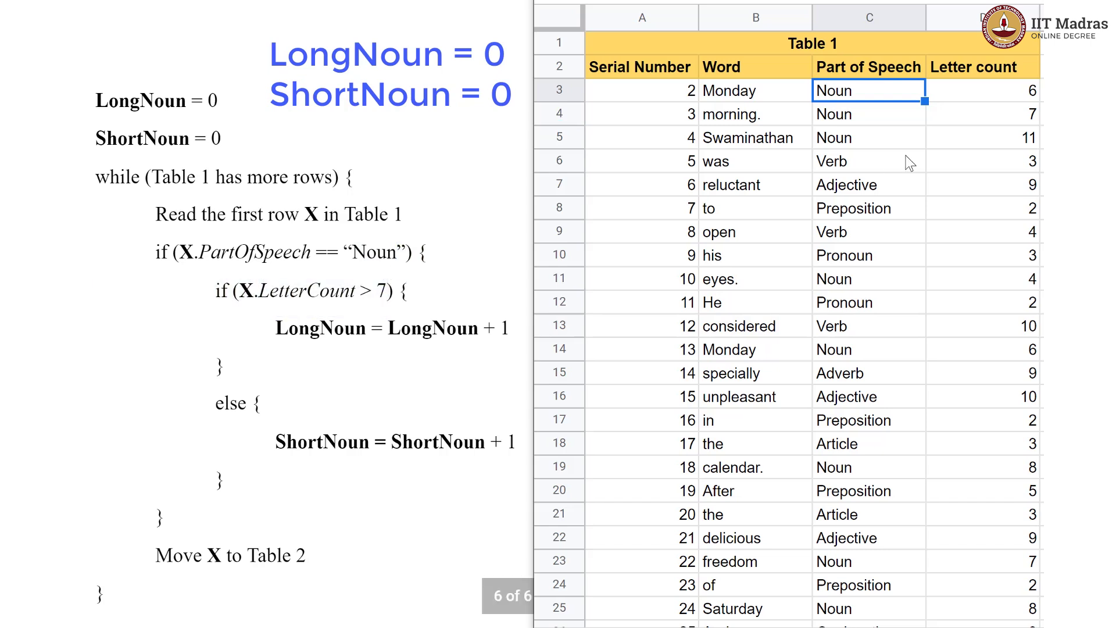
left_click(1007, 94)
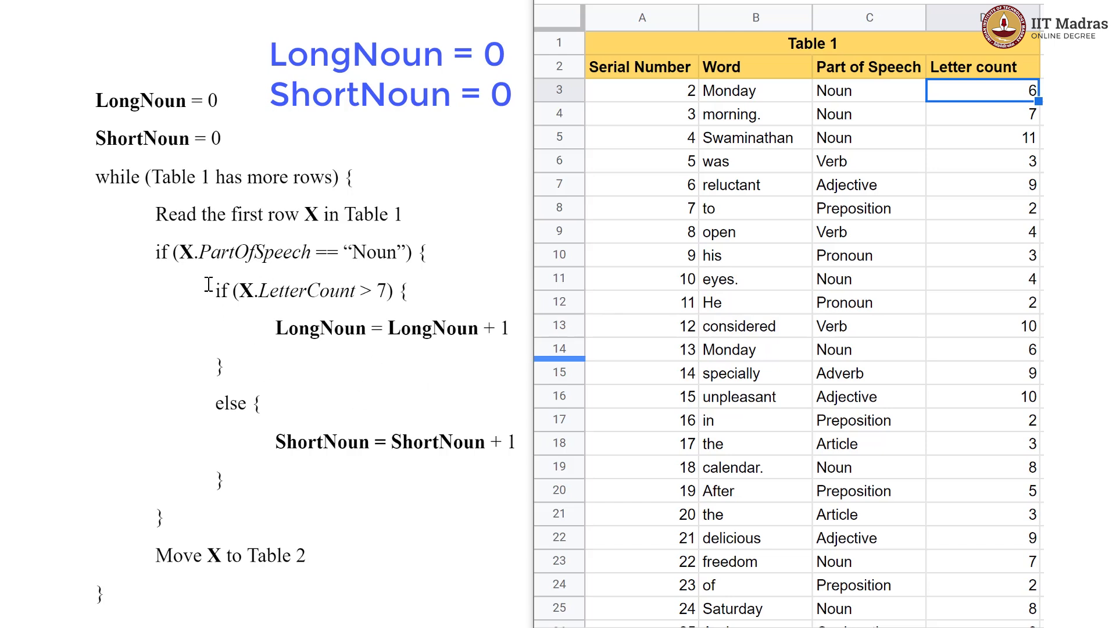
Step: Trace the pseudocode past the LongNoun block to the else branch's ShortNoun = ShortNoun + 1
left_click_drag(208, 285, 235, 364)
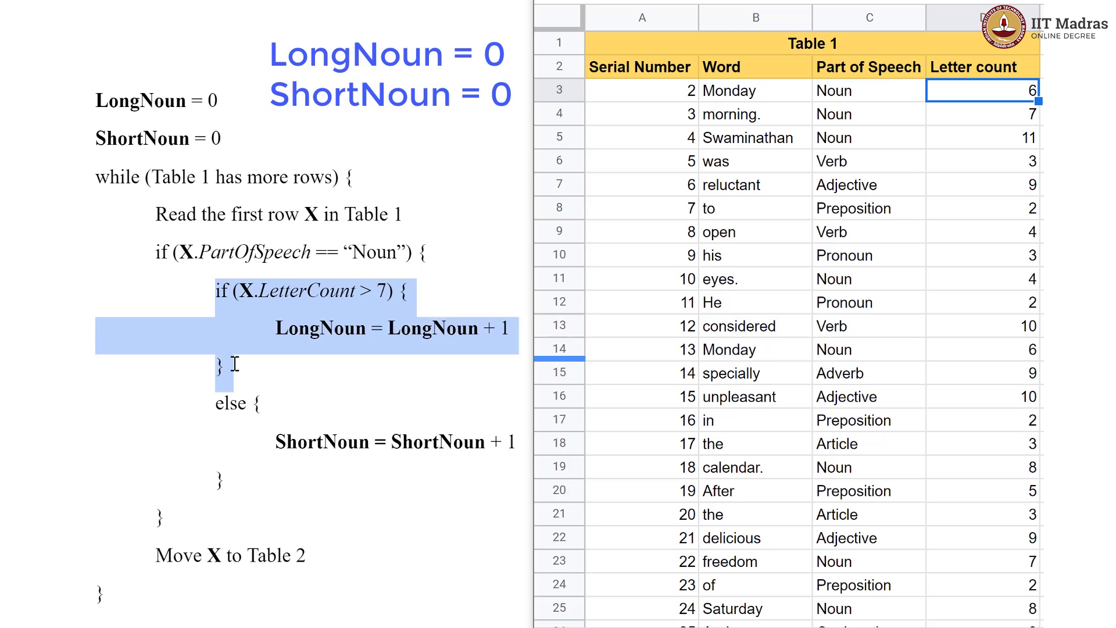
left_click(234, 363)
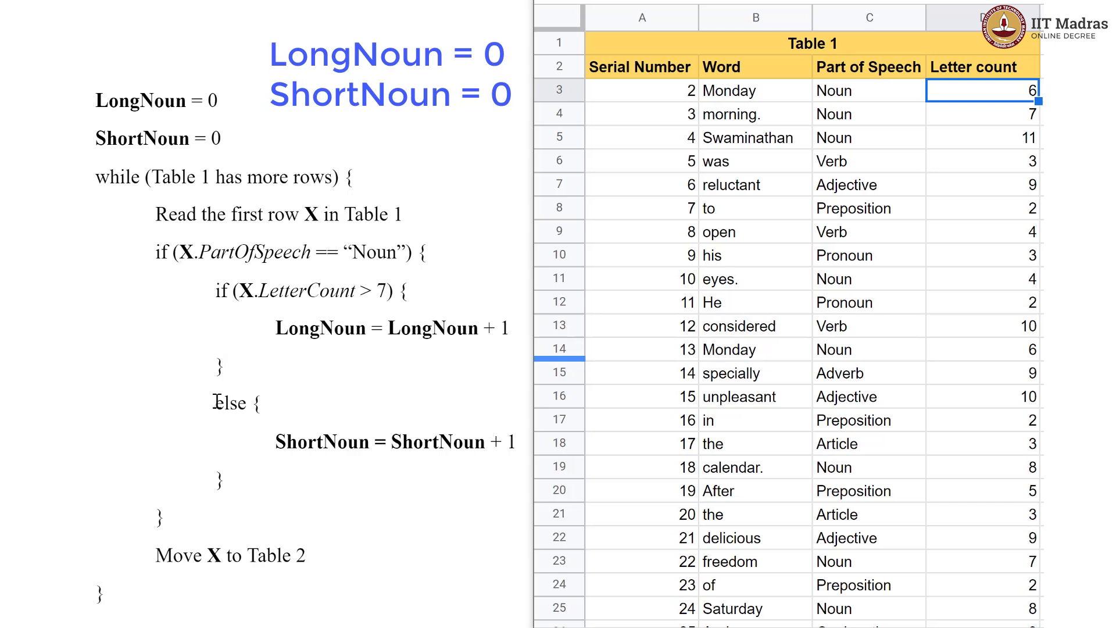
left_click_drag(215, 401, 235, 474)
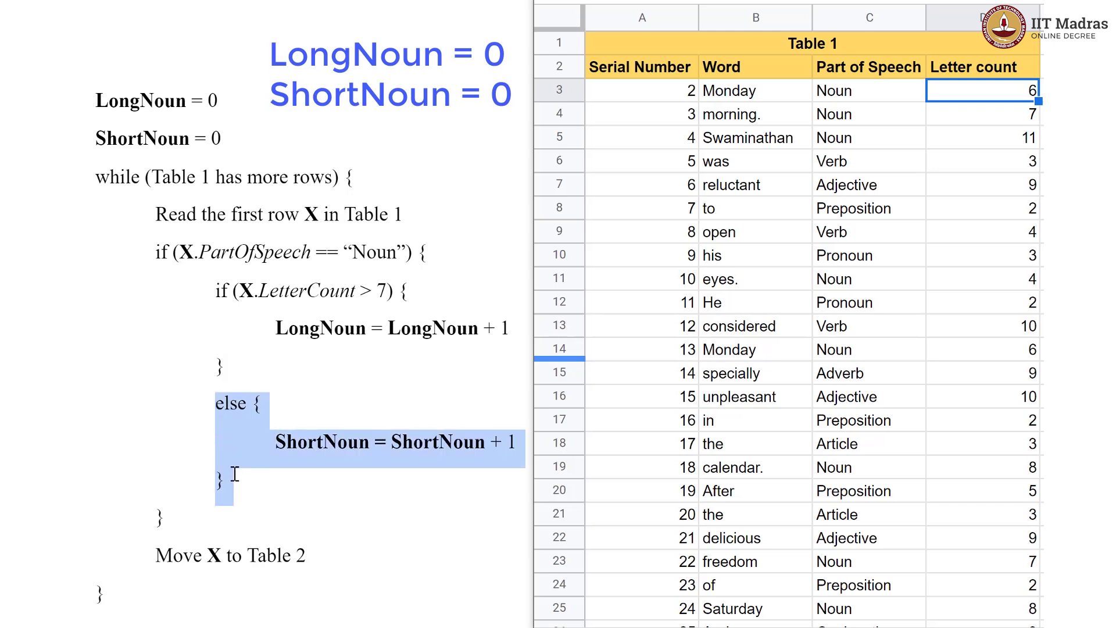
left_click(287, 441)
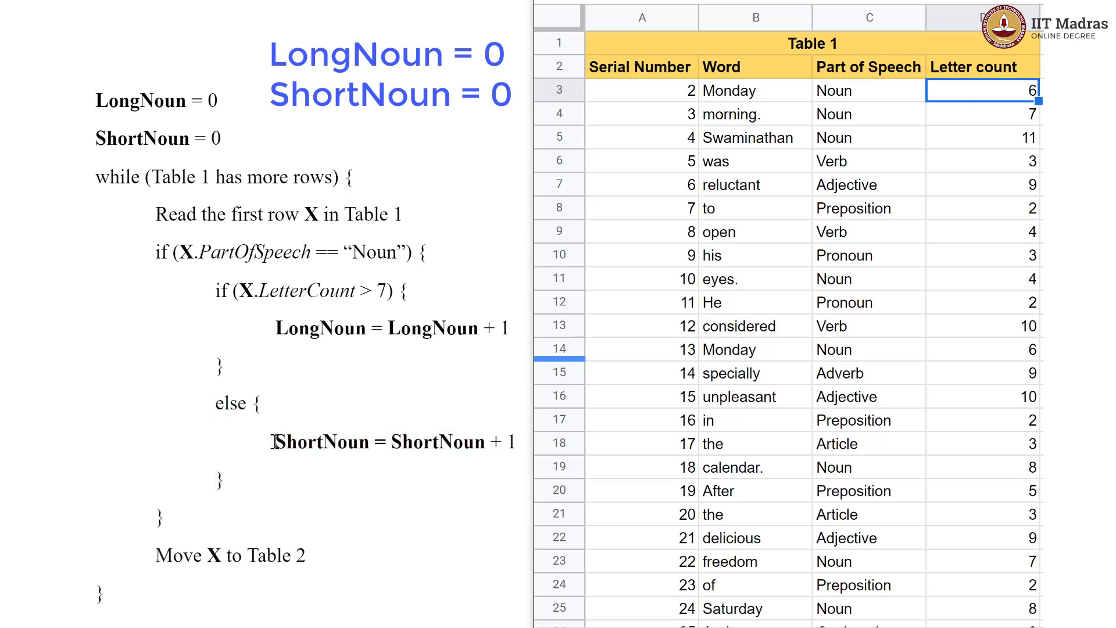
left_click_drag(274, 441, 516, 438)
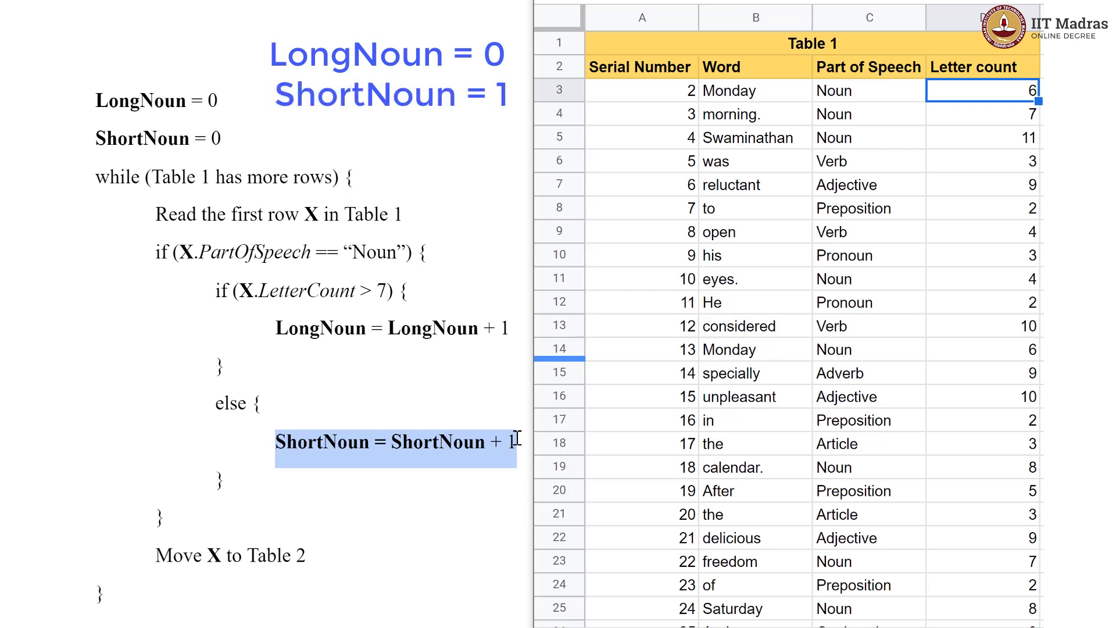
left_click(517, 440)
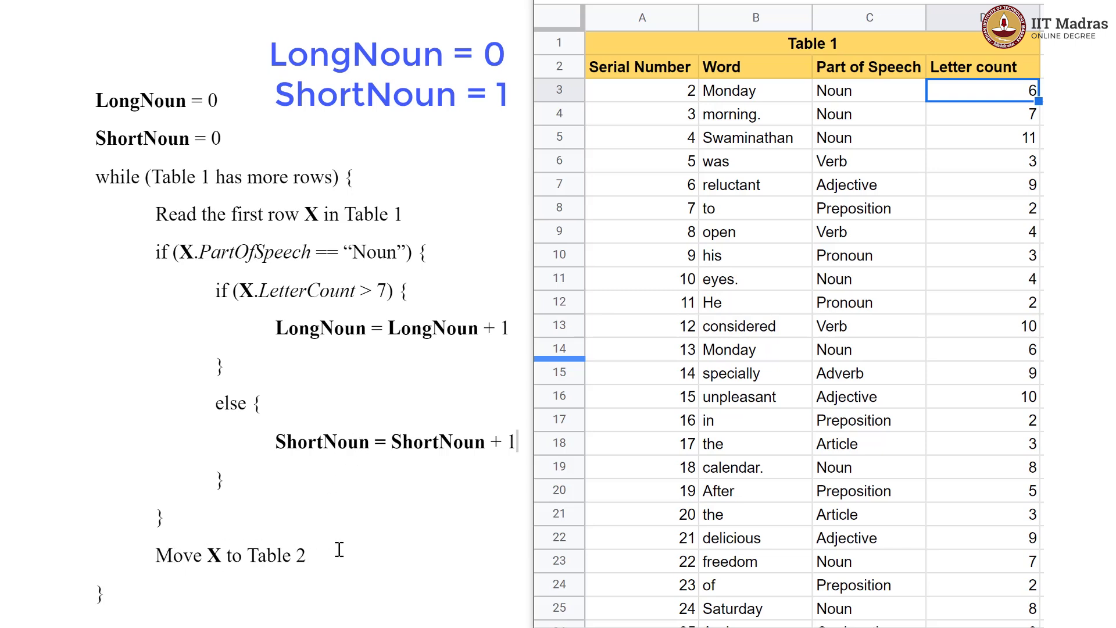
Step: Move the 2, Monday, Noun, 6 row into Table 2
triple_click(302, 554)
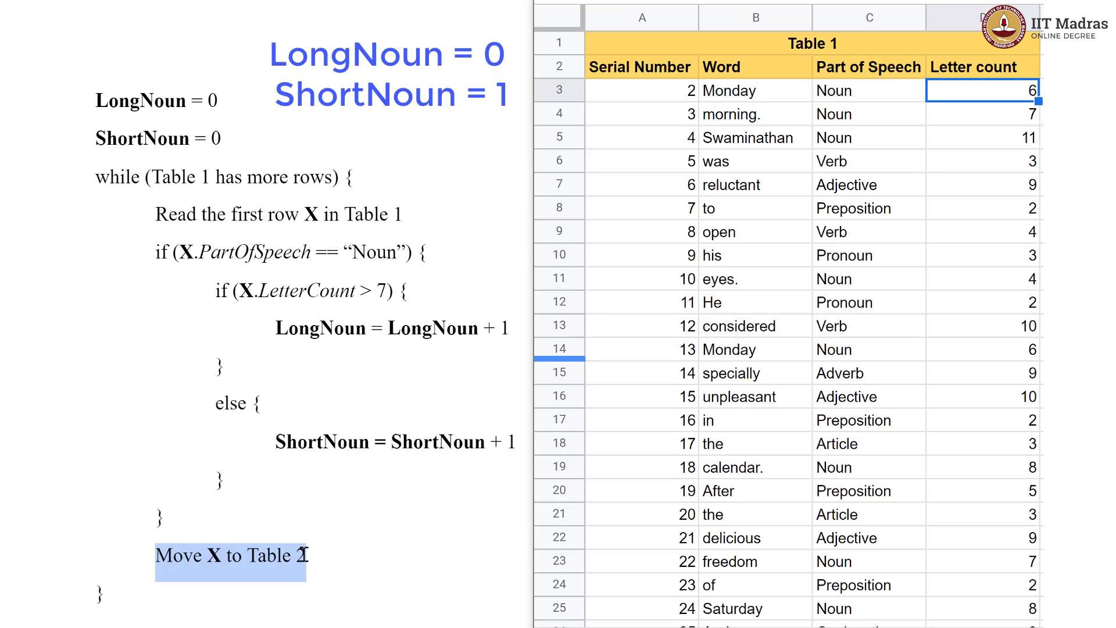
left_click(303, 554)
left_click(559, 90)
left_click_drag(559, 90, 561, 372)
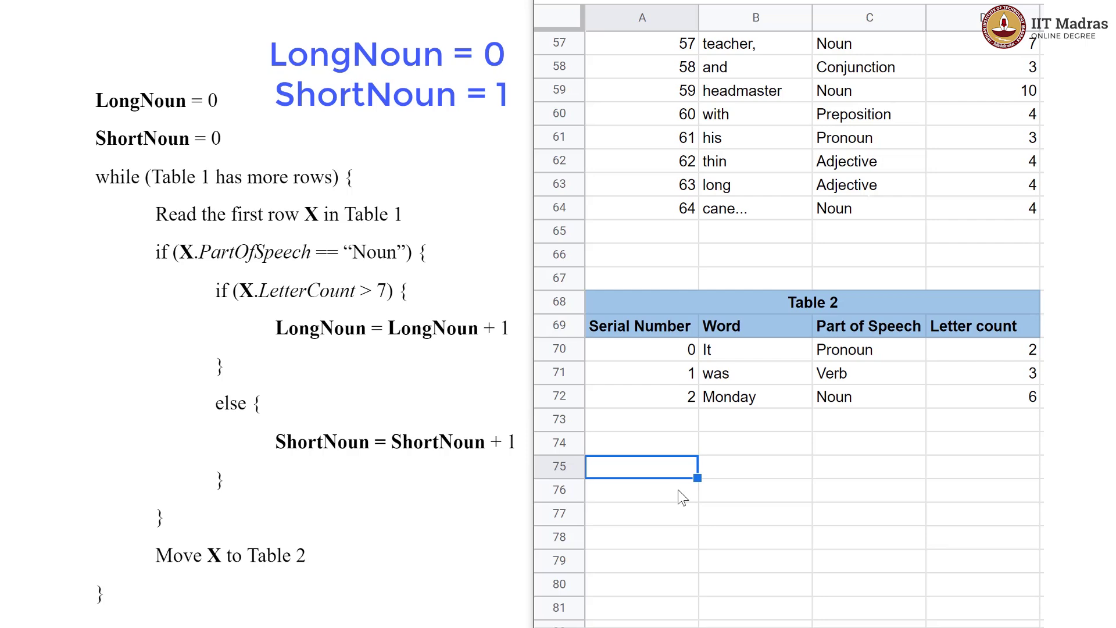
Step: Check that morning. is a Noun of 7 letters, failing > 7, so the else branch applies
scroll(683, 498, "up", 15)
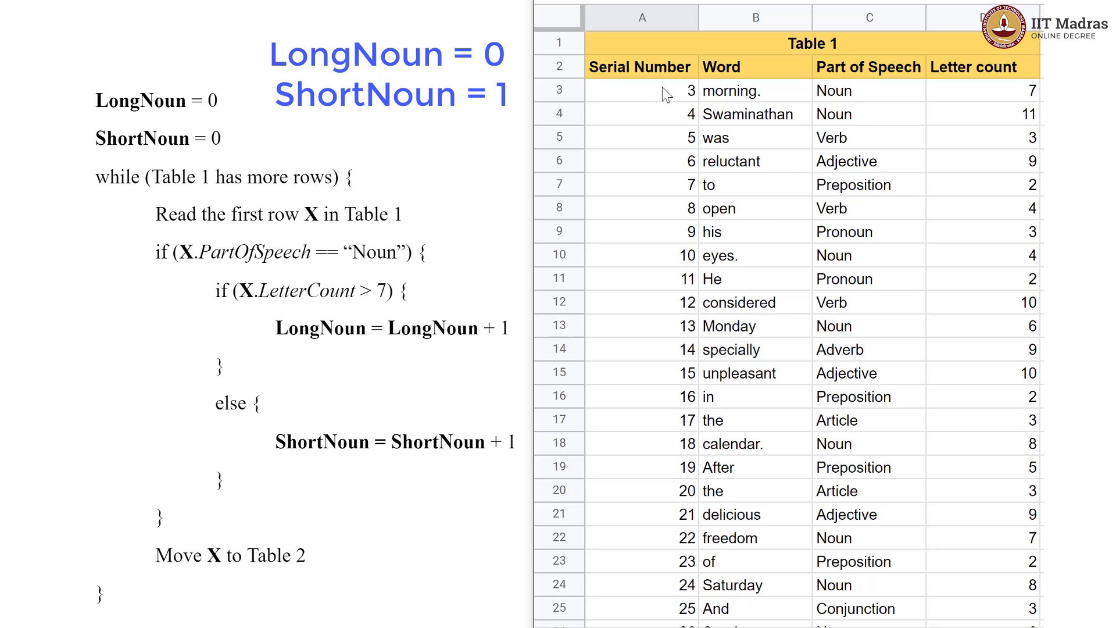
left_click(842, 99)
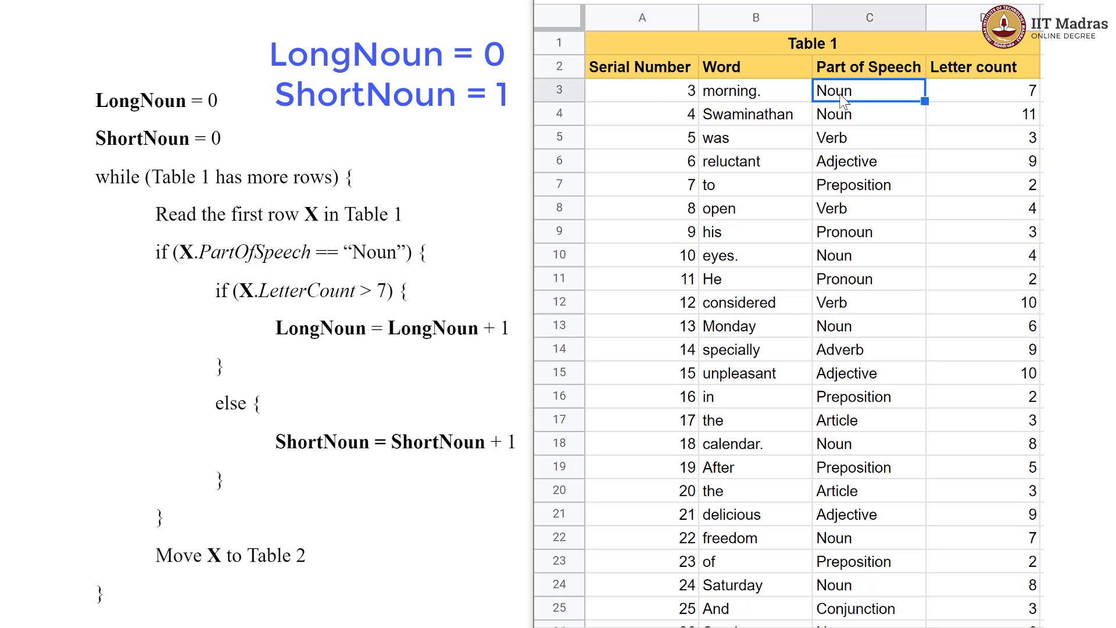
left_click(1003, 90)
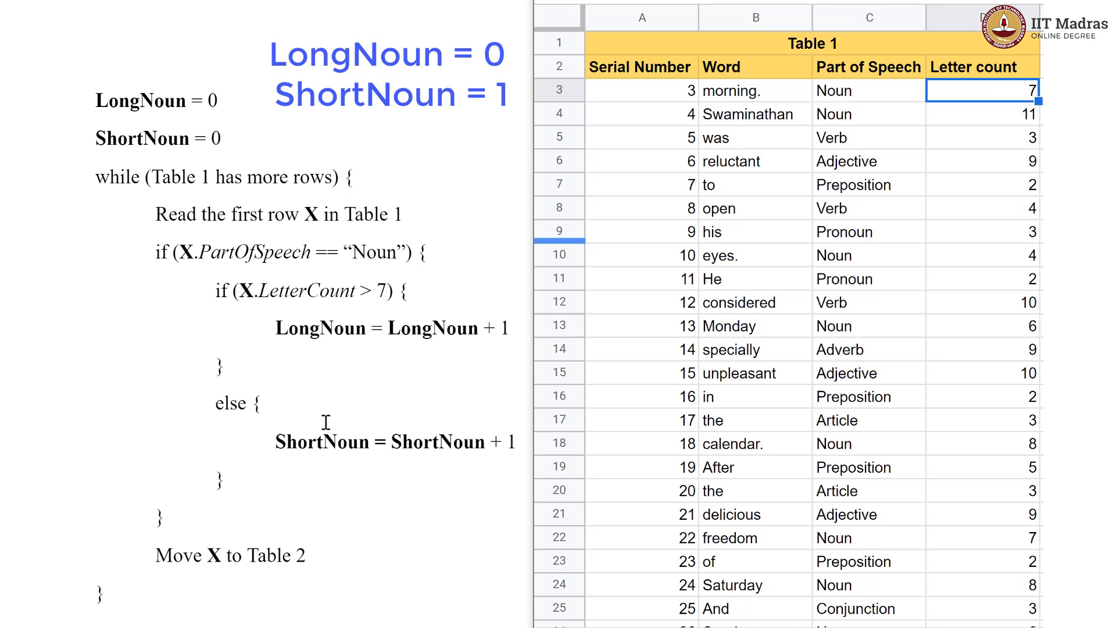
left_click_drag(372, 297, 365, 298)
left_click(286, 410)
left_click_drag(215, 406, 261, 472)
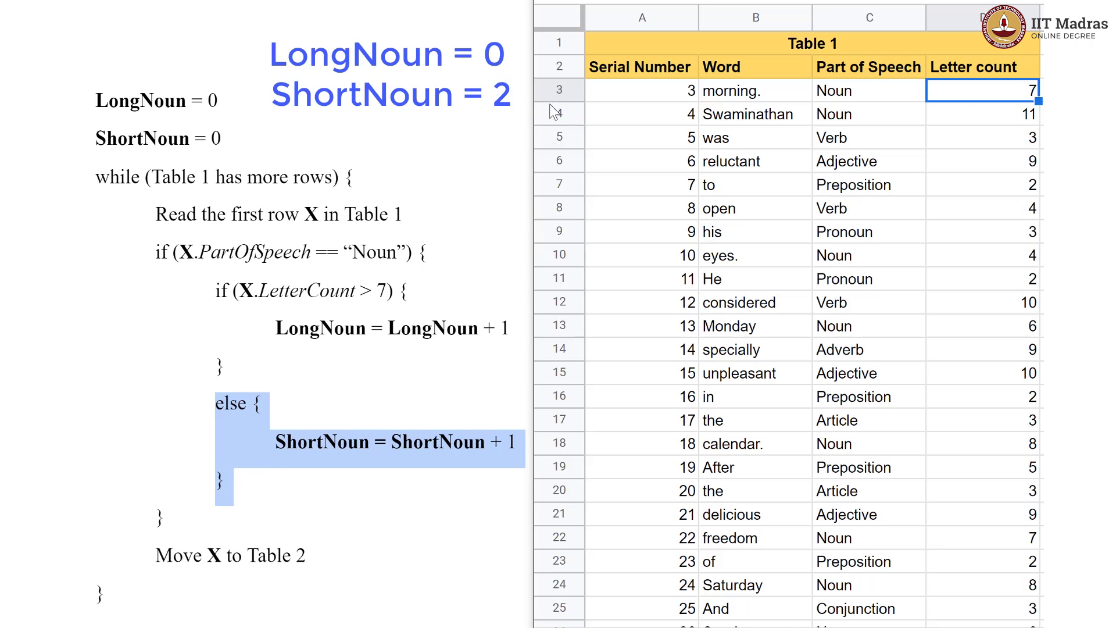
Step: Move the morning. row to the end of Table 2
left_click(559, 90)
left_click_drag(559, 90, 578, 488)
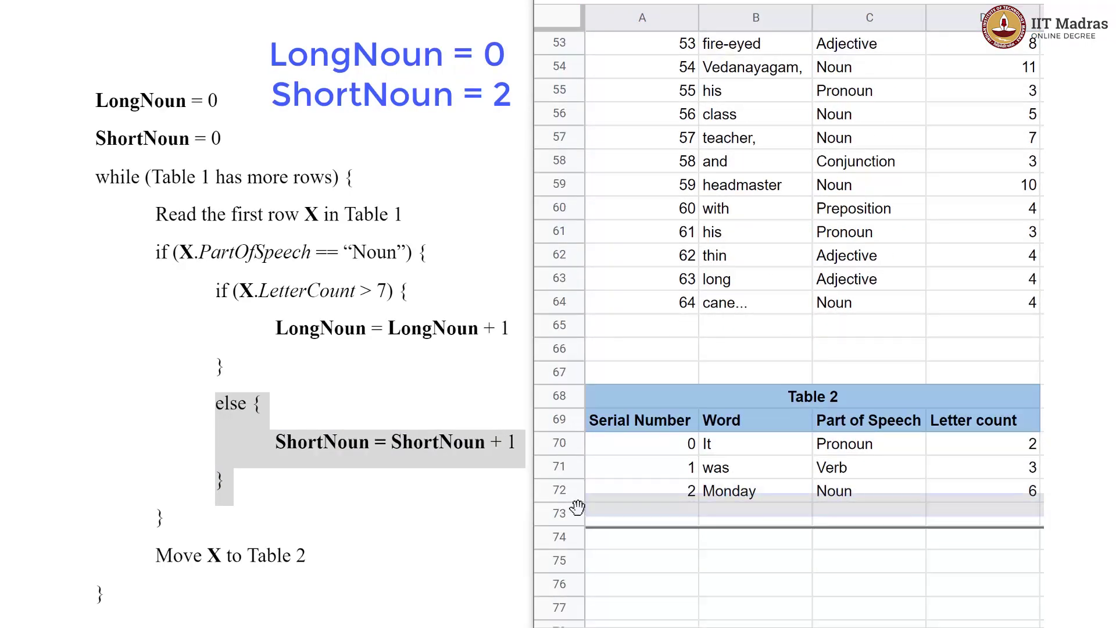
left_click_drag(578, 506, 593, 479)
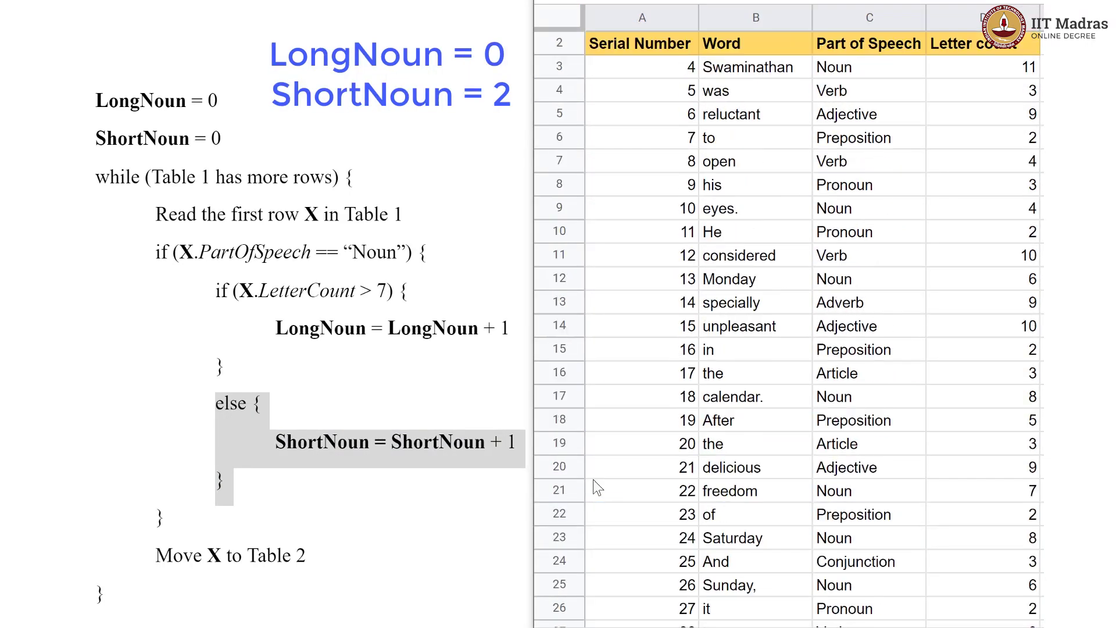
Step: Check that Swaminathan is a Noun with a letter count of 11
scroll(592, 479, "up", 1)
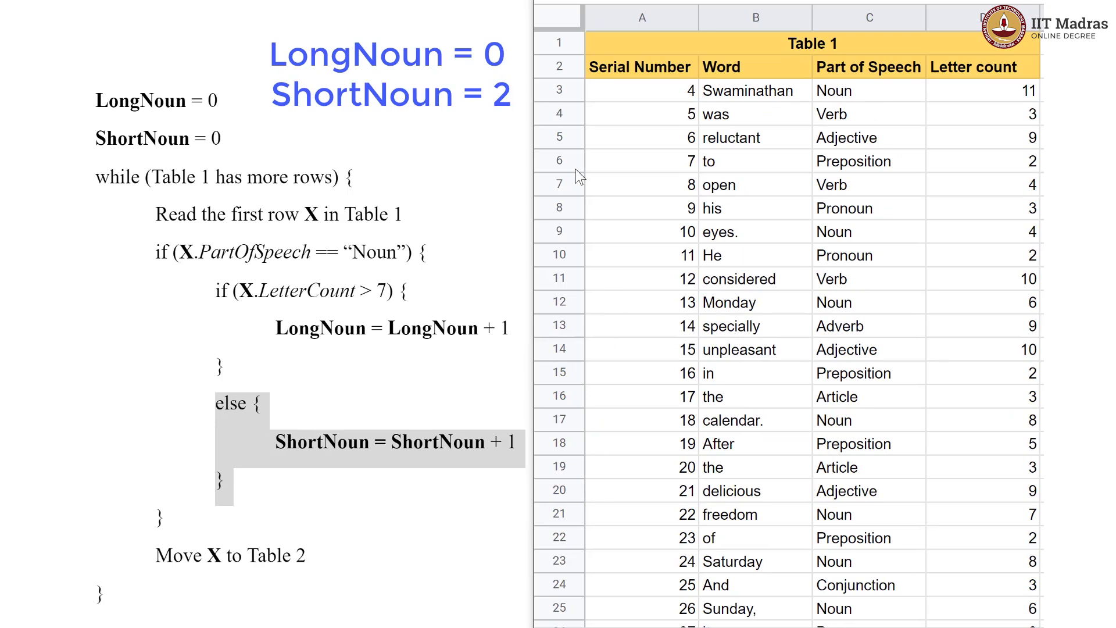
left_click(557, 93)
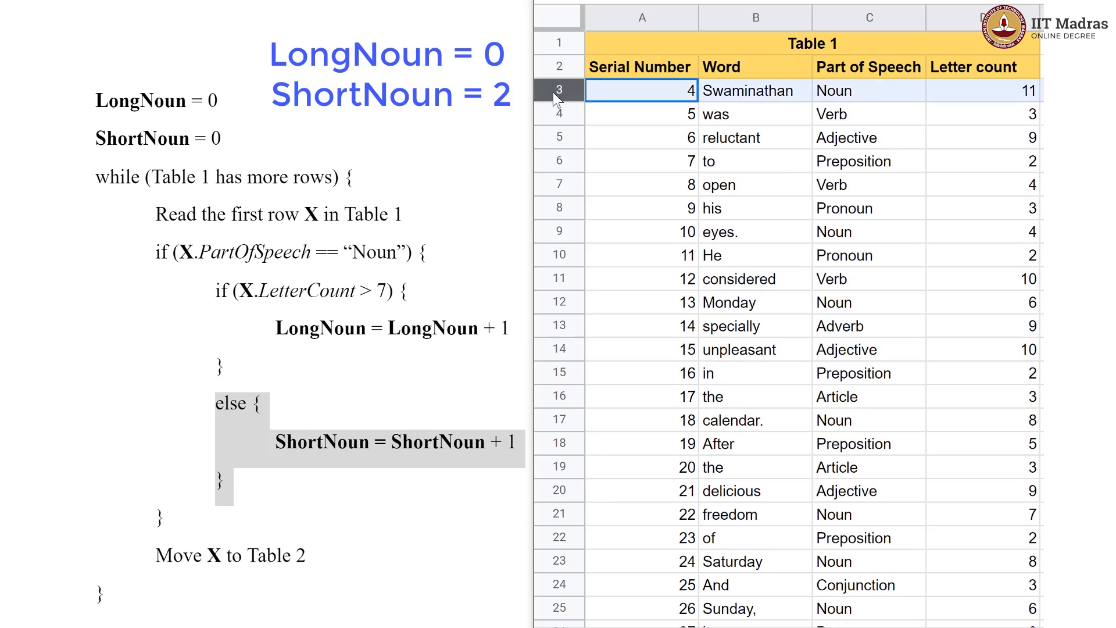
left_click(879, 99)
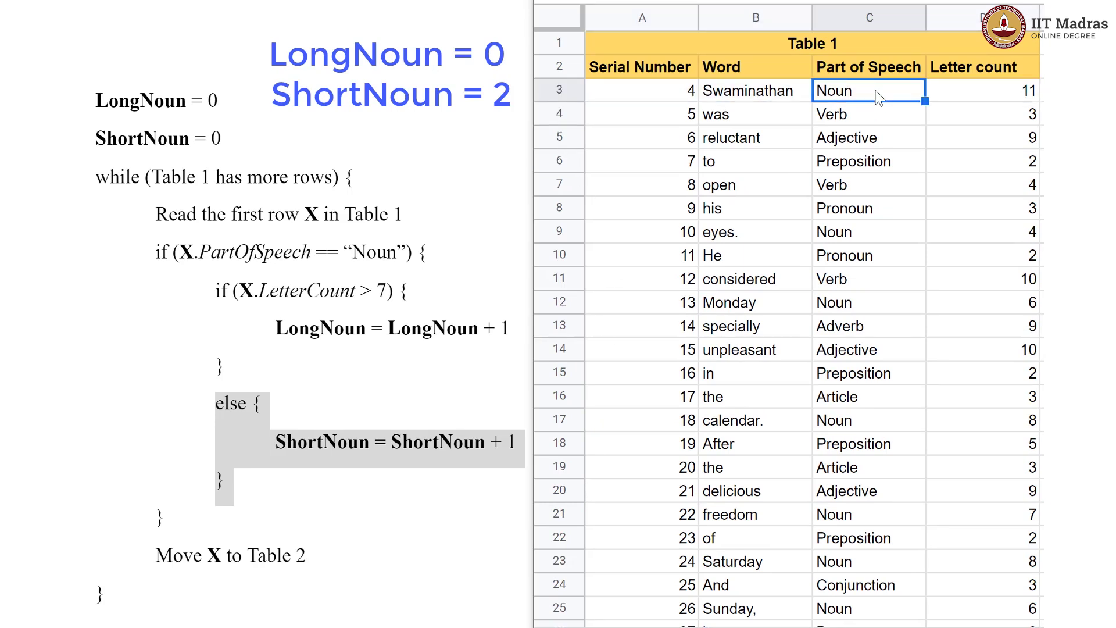
left_click(981, 104)
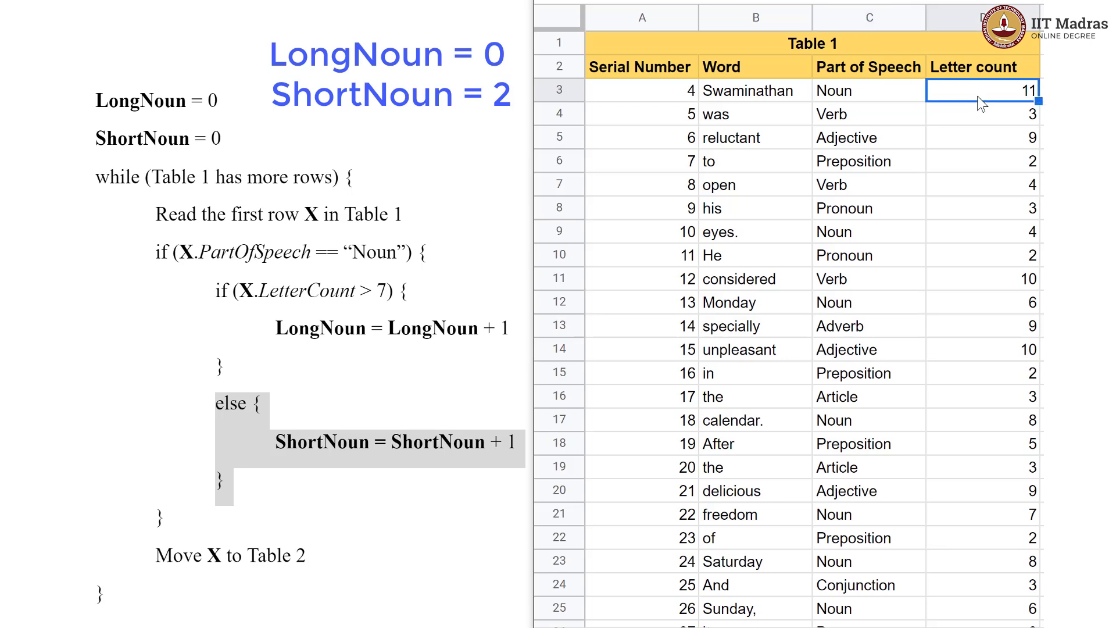
left_click(561, 91)
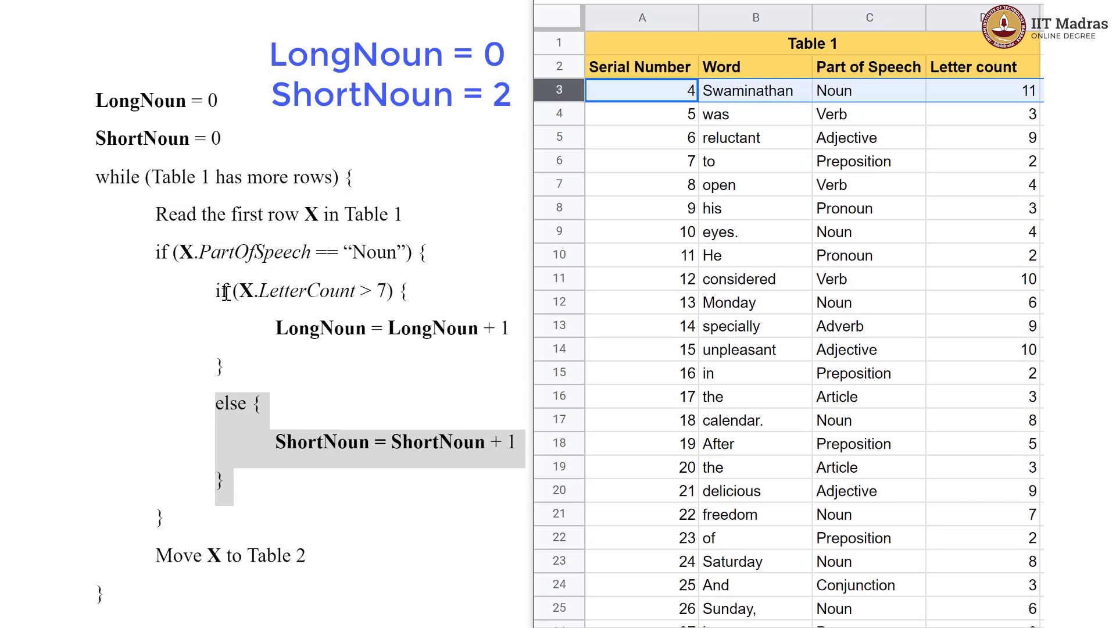
Step: Match the LetterCount > 7 test to the LongNoun increment and move the Swaminathan row into Table 2
left_click_drag(239, 291, 380, 289)
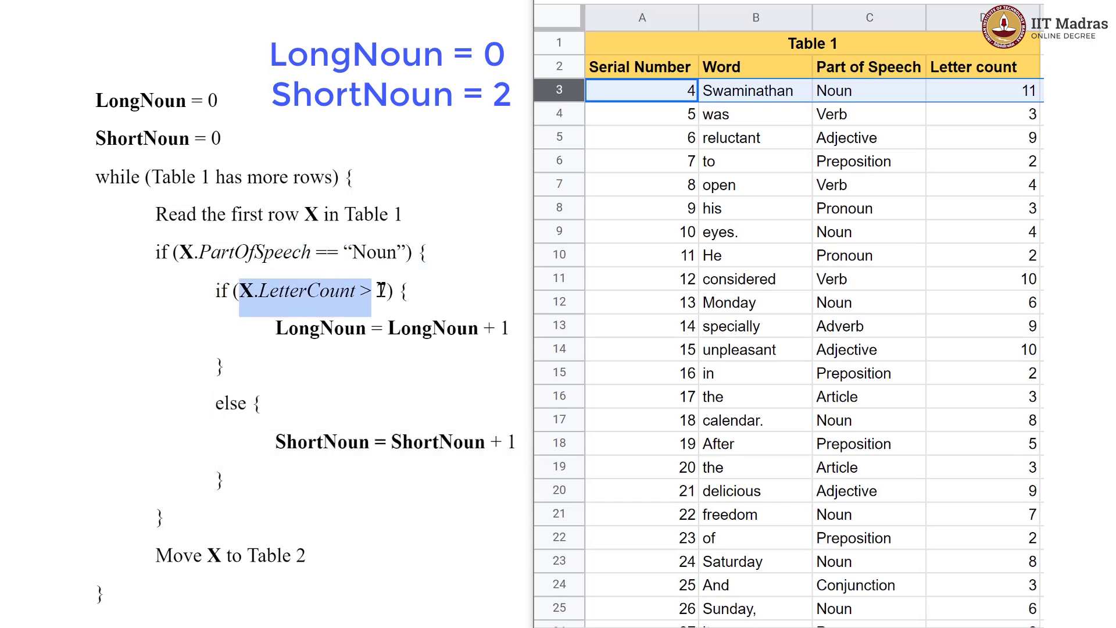
left_click(381, 290)
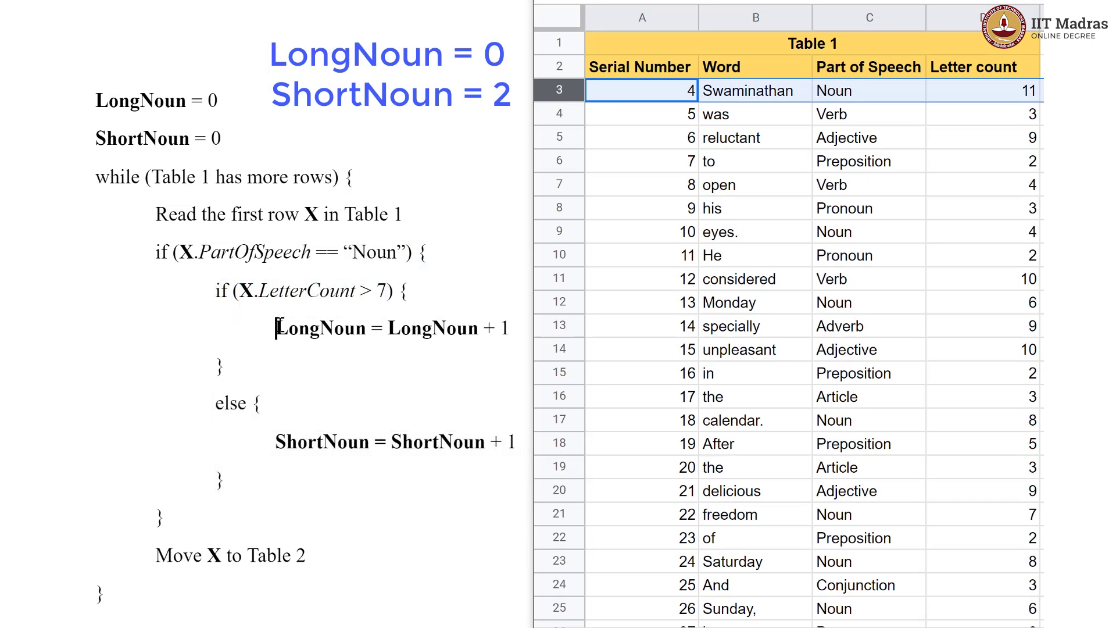
left_click_drag(276, 327, 509, 326)
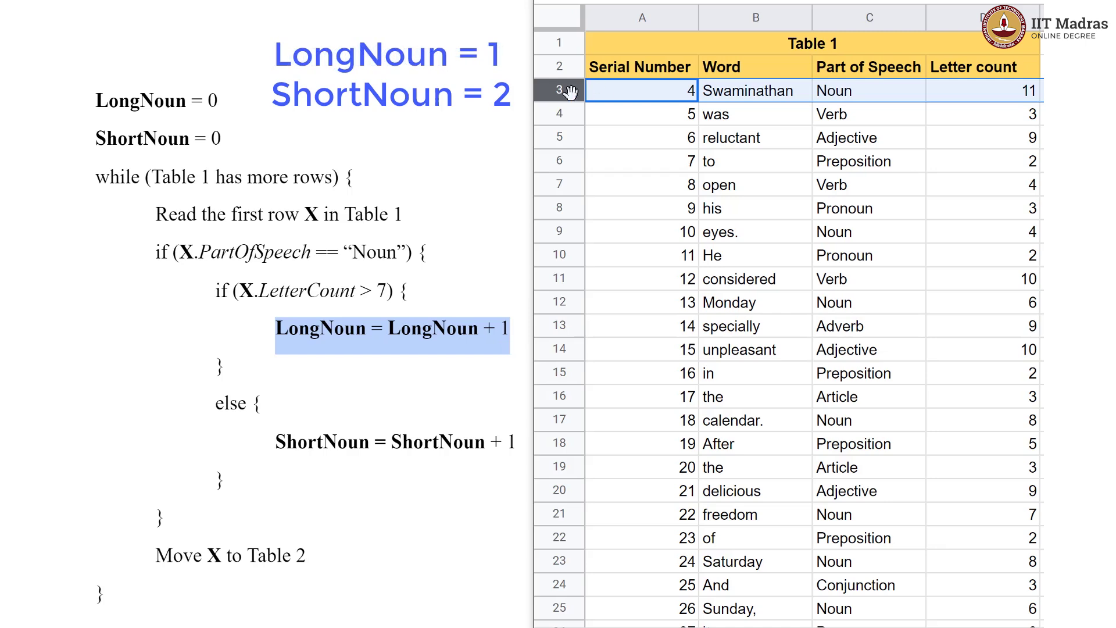
left_click_drag(569, 91, 565, 523)
Step: Move the was and reluctant rows to the end of Table 2
scroll(829, 232, "up", 15)
left_click(831, 93)
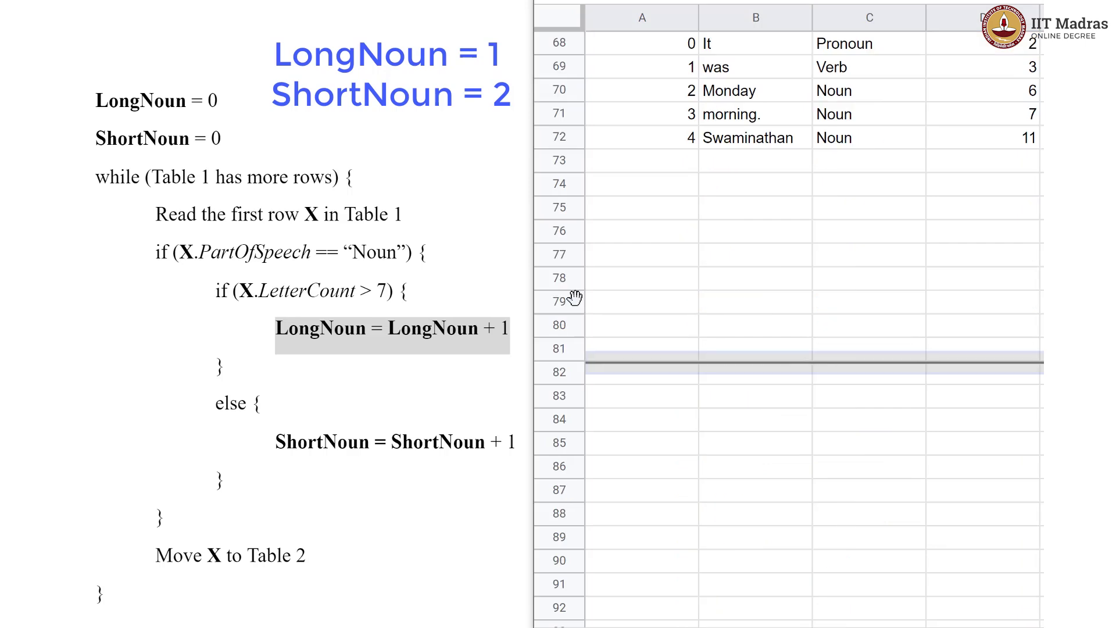
left_click_drag(573, 363, 571, 175)
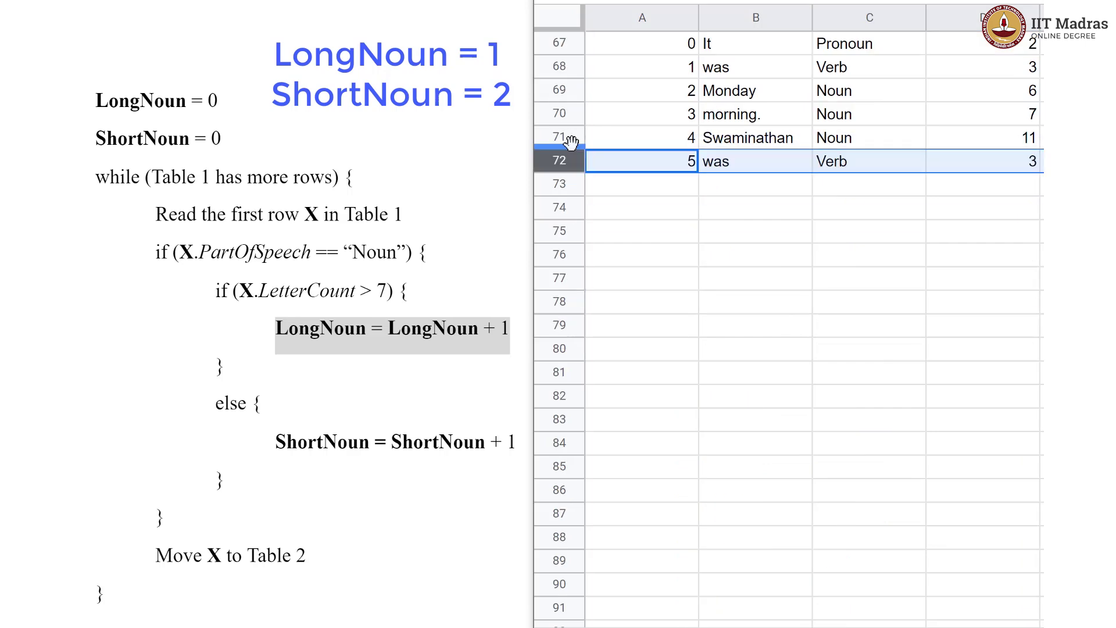
scroll(574, 227, "up", 10)
scroll(573, 231, "up", 10)
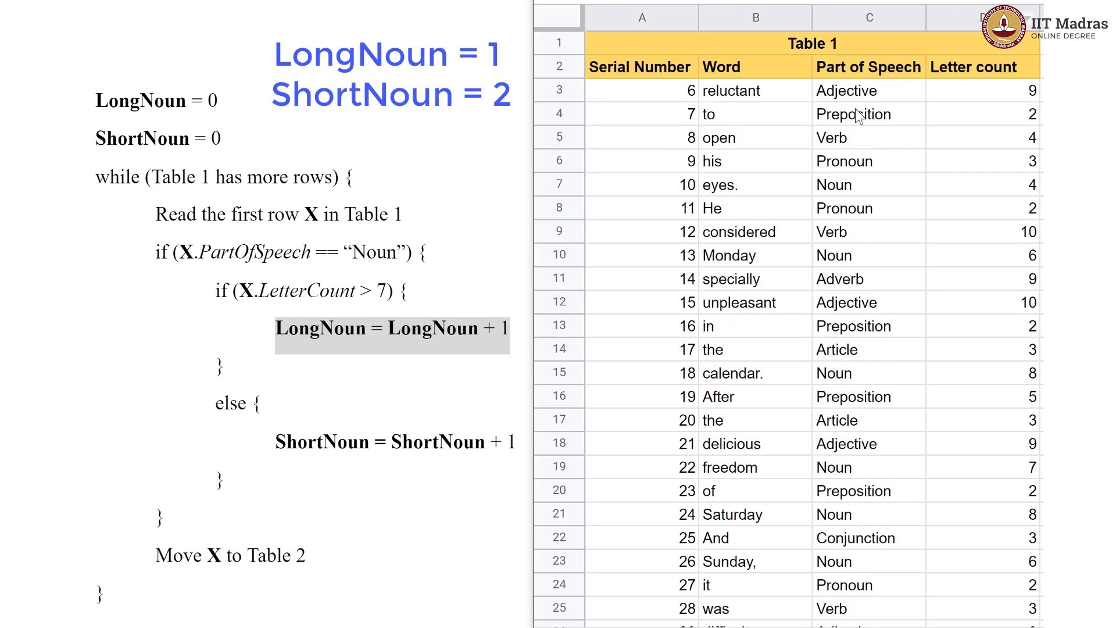
left_click_drag(560, 92, 548, 610)
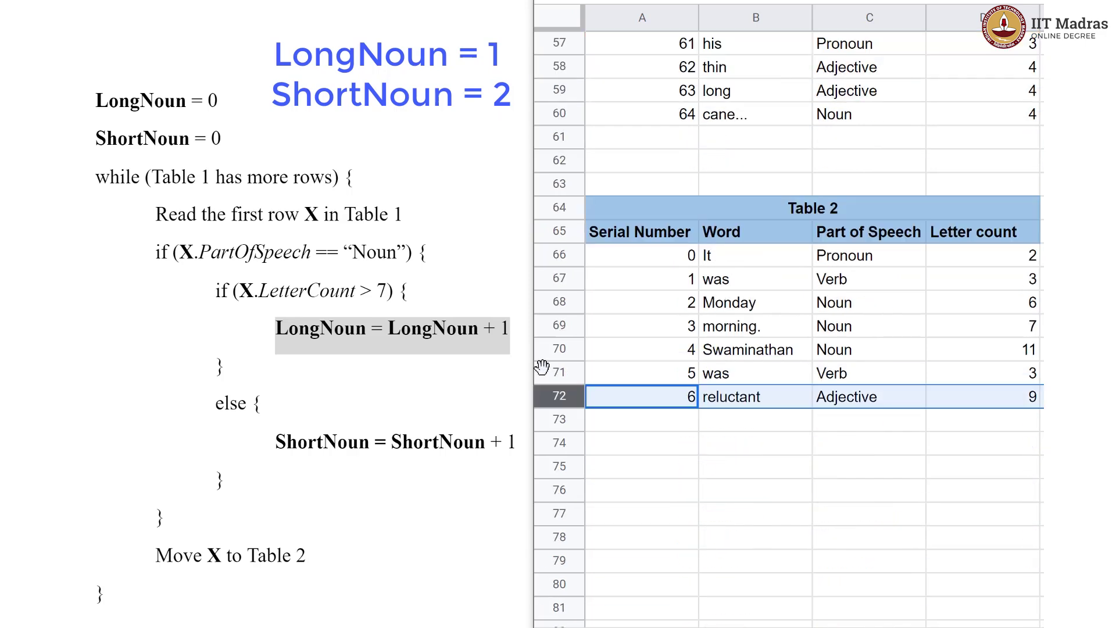
Step: Move the to, open and his rows to the end of Table 2
scroll(542, 366, "up", 20)
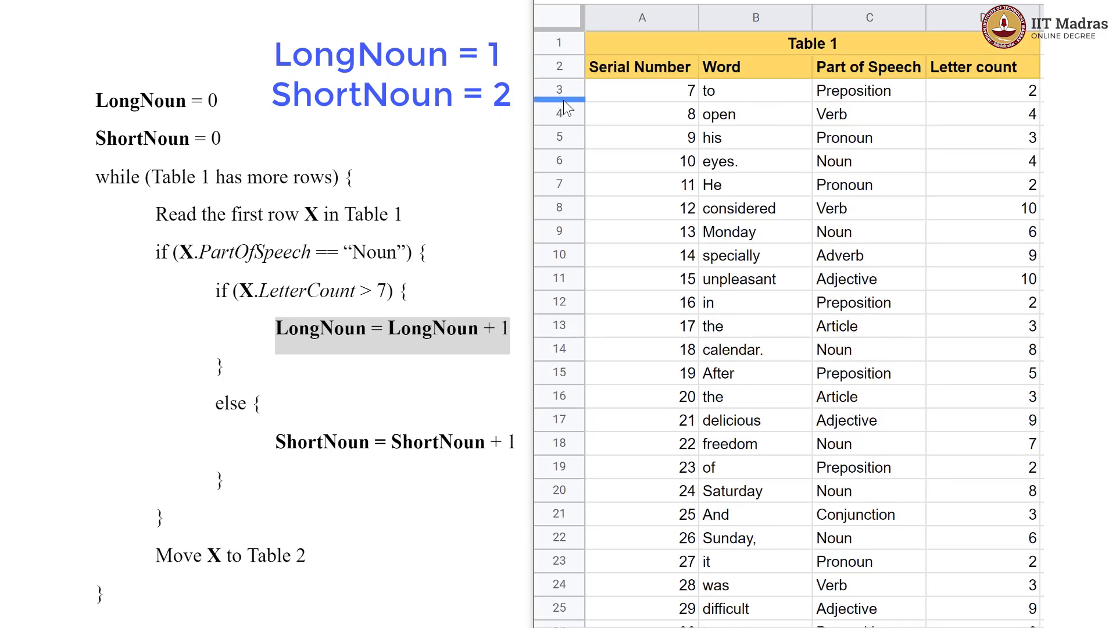
left_click_drag(563, 90, 559, 607)
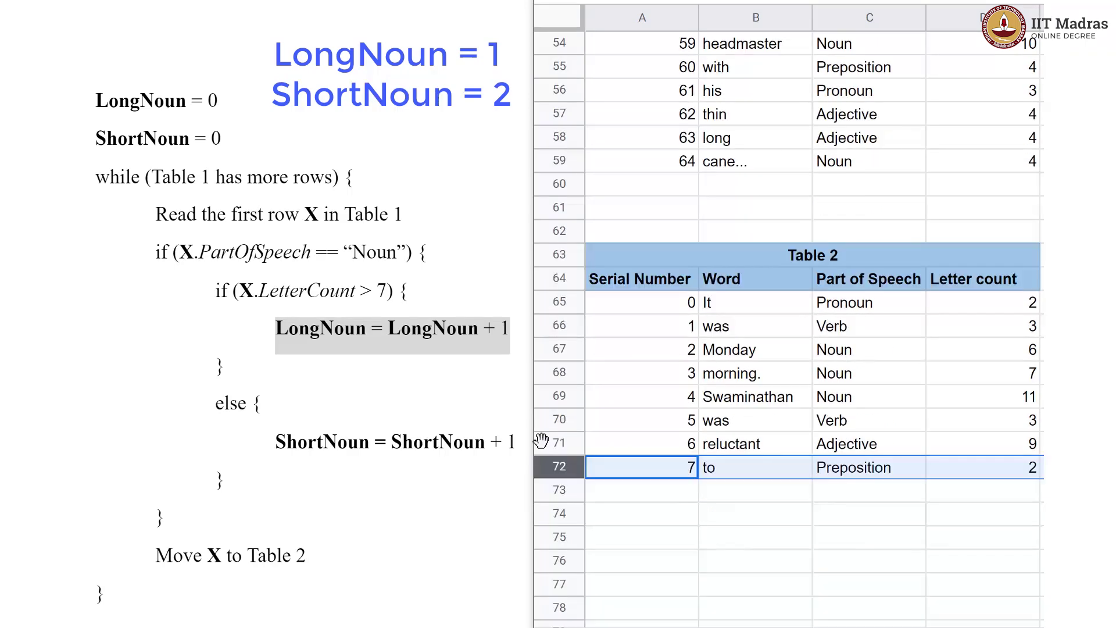
scroll(542, 366, "up", 20)
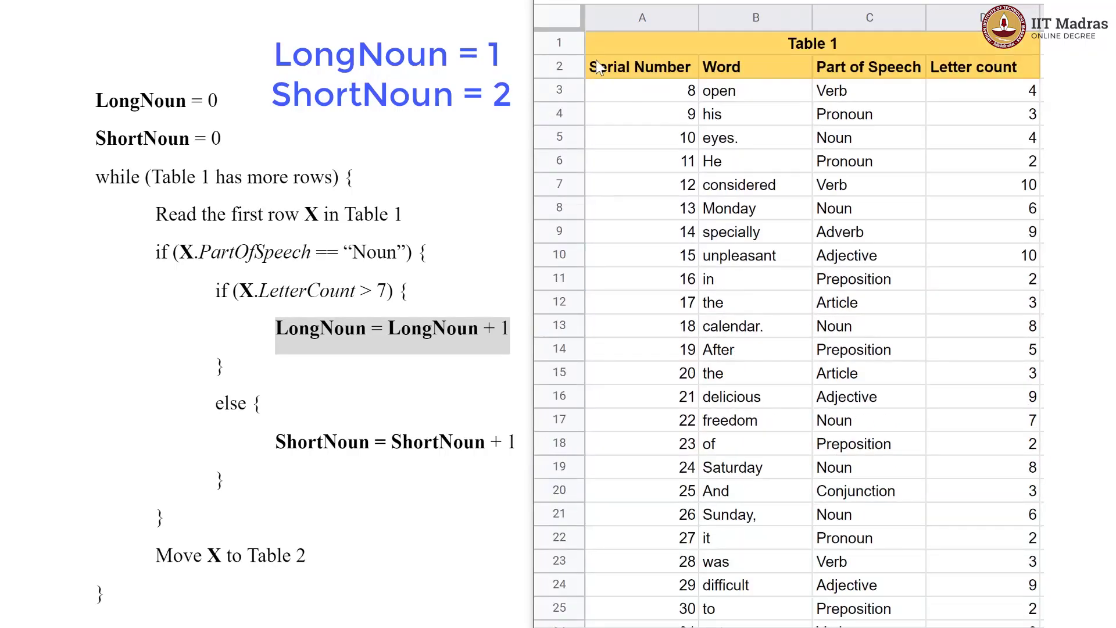
left_click(559, 88)
left_click_drag(559, 89, 570, 291)
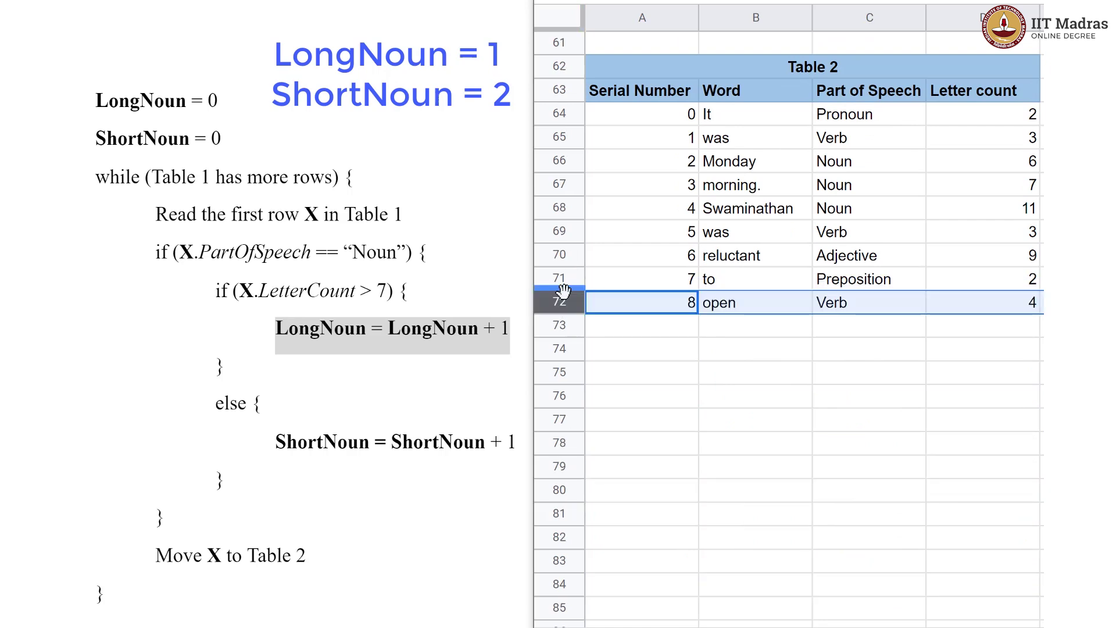
scroll(564, 290, "up", 20)
left_click(559, 90)
left_click_drag(559, 90, 556, 358)
scroll(563, 354, "up", 15)
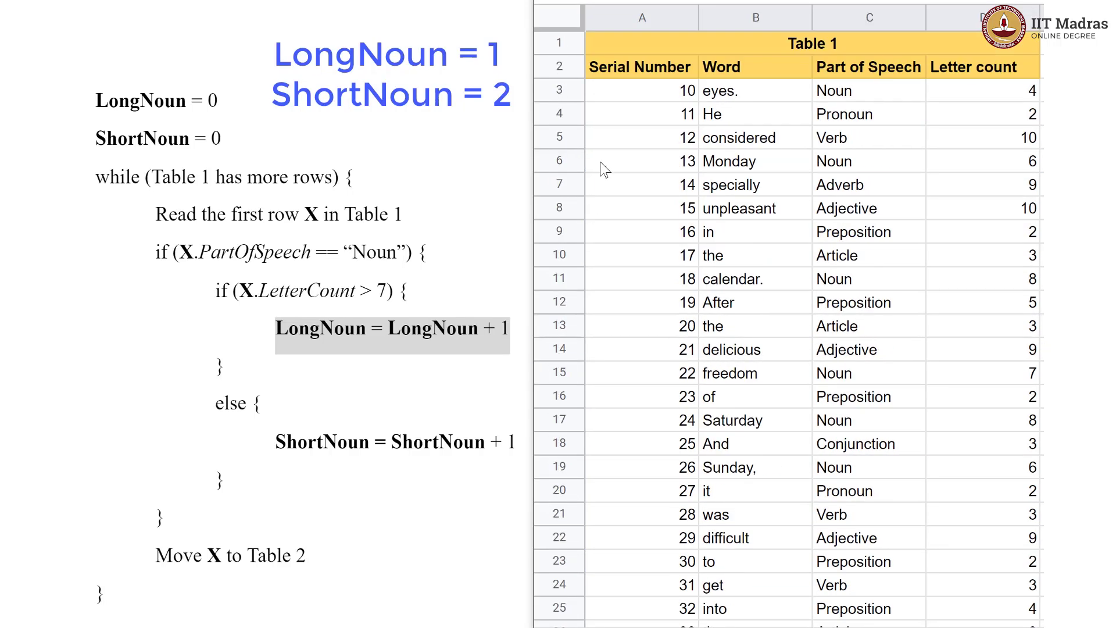
Step: Check that eyes. is a Noun with 4 letters, below the > 7 threshold, so ShortNoun increments
left_click(853, 93)
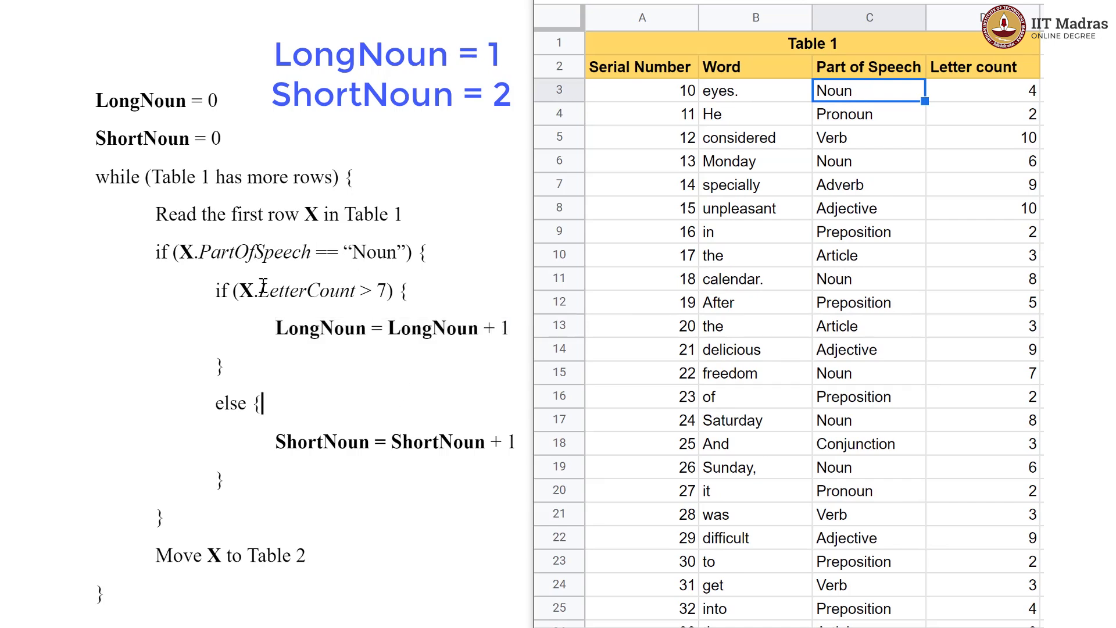
left_click_drag(218, 285, 258, 495)
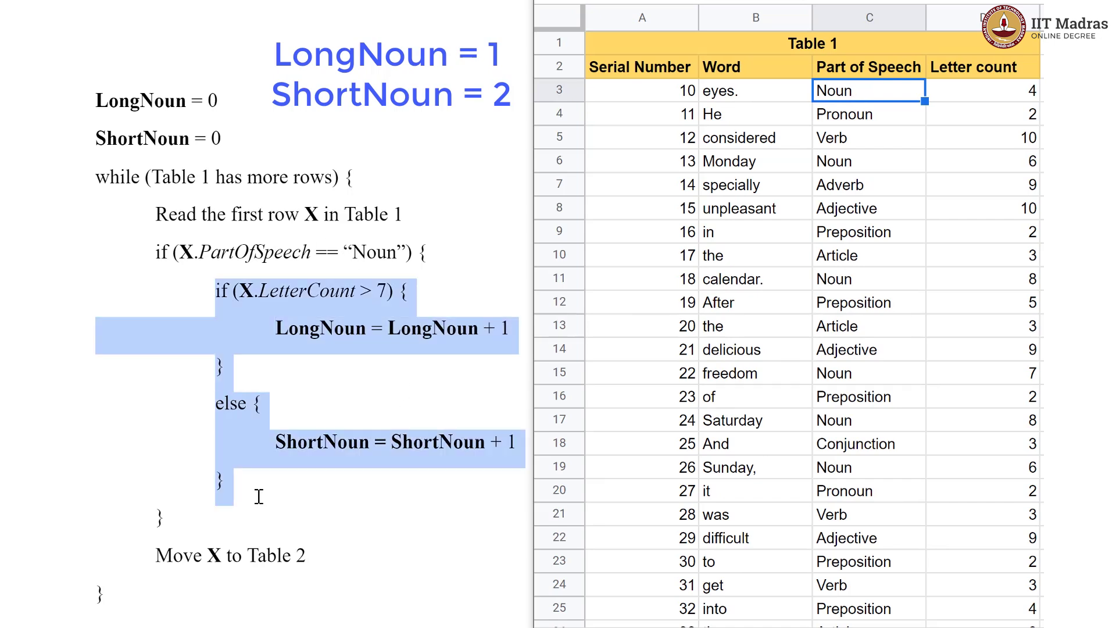
left_click(258, 495)
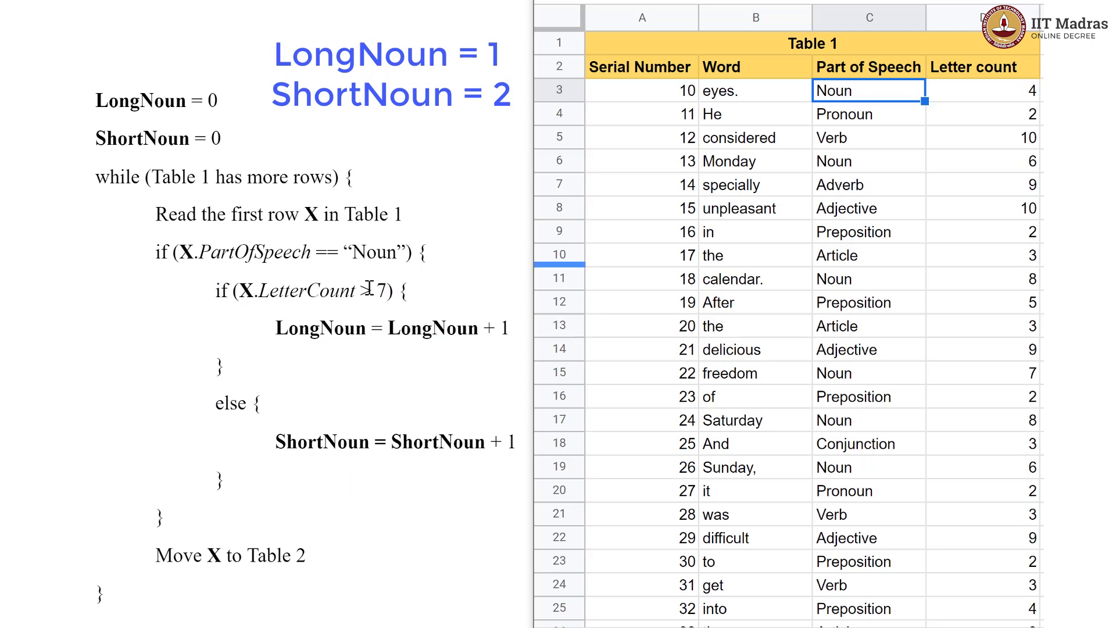
left_click_drag(359, 289, 397, 289)
left_click(1019, 75)
left_click(1020, 93)
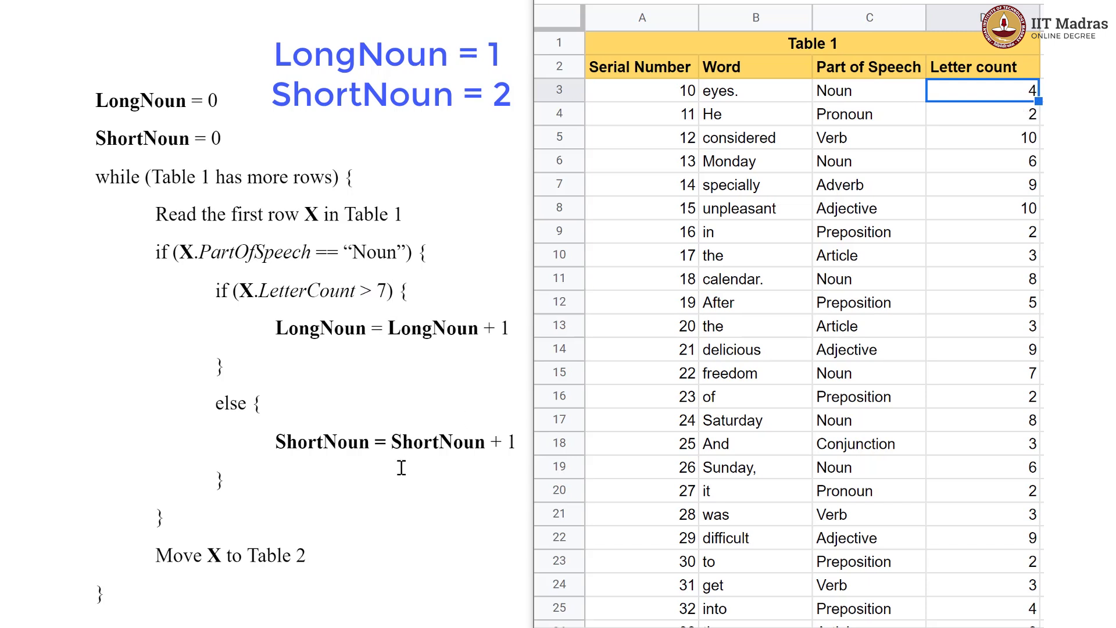
left_click_drag(275, 441, 516, 435)
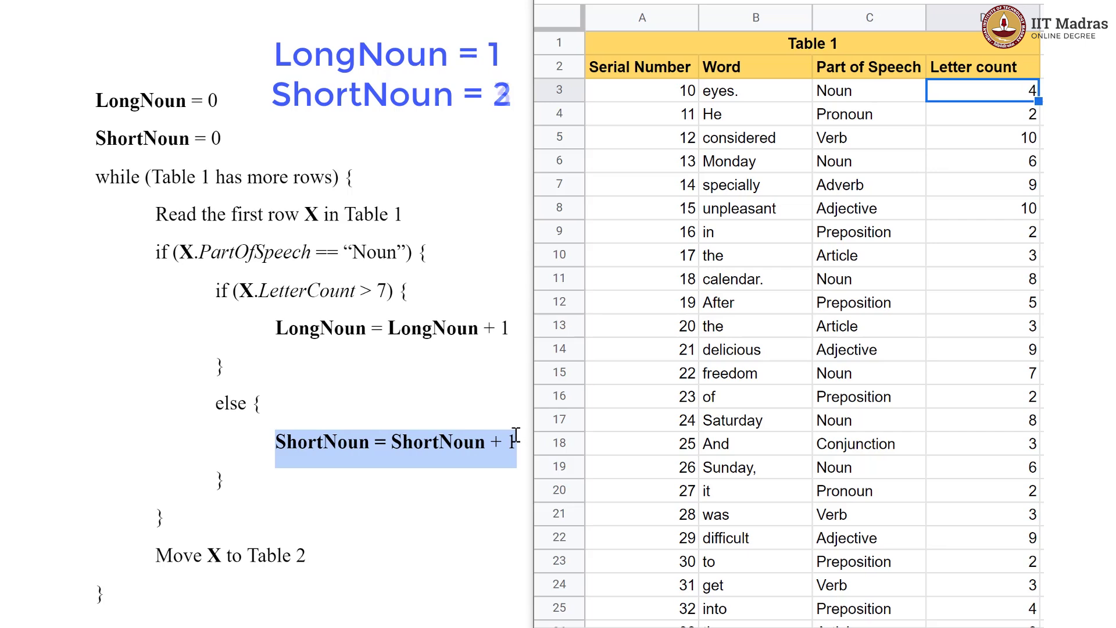
Step: Move the 10, eyes., Noun, 4 row to the end of Table 2
left_click_drag(559, 91, 562, 193)
scroll(559, 193, "up", 2)
scroll(559, 194, "up", 1)
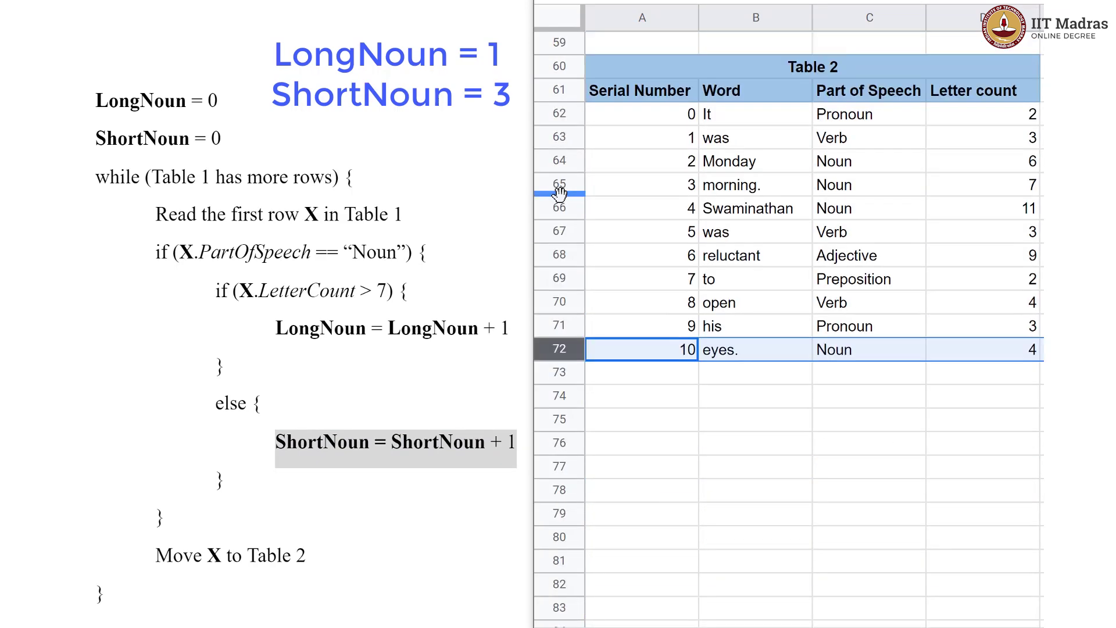
scroll(559, 194, "up", 20)
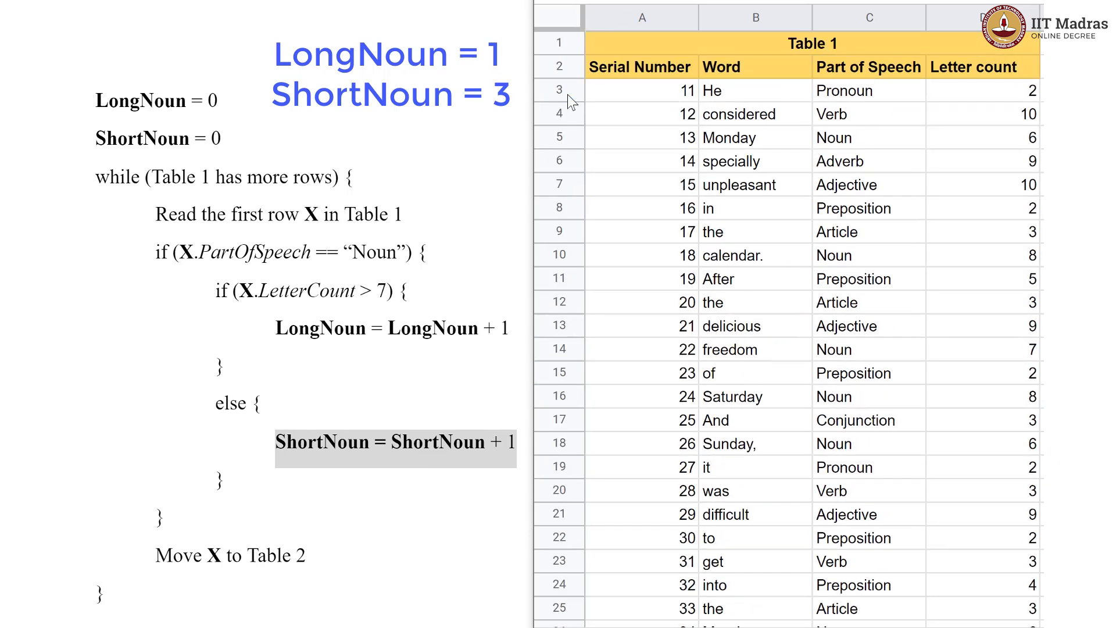
Step: Move the He (Pronoun) and considered rows to the end of Table 2
left_click(888, 93)
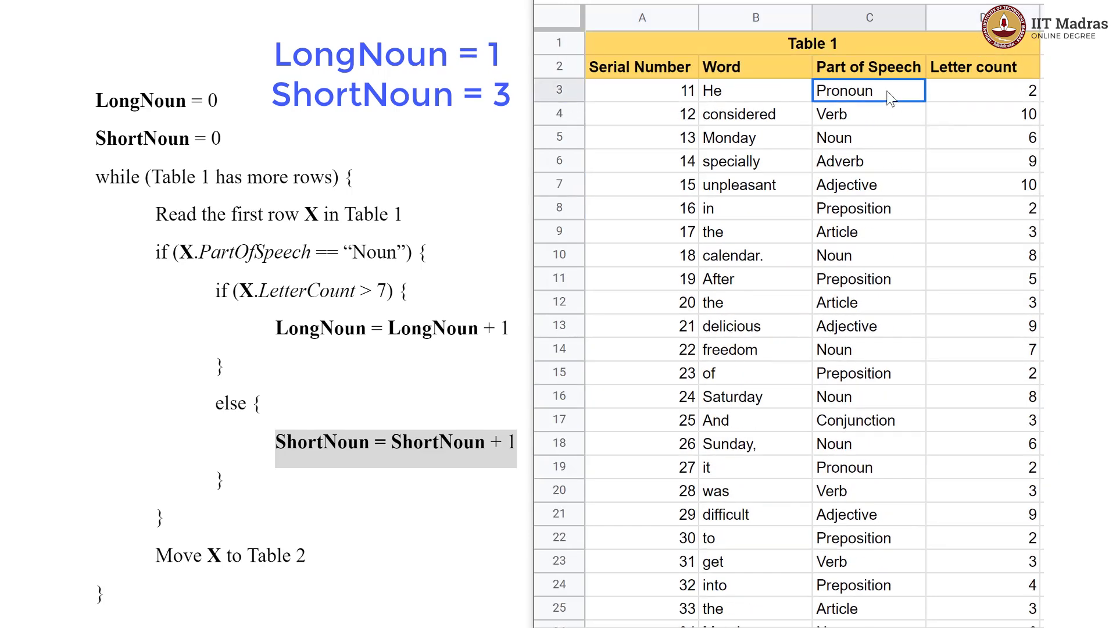
left_click(433, 535)
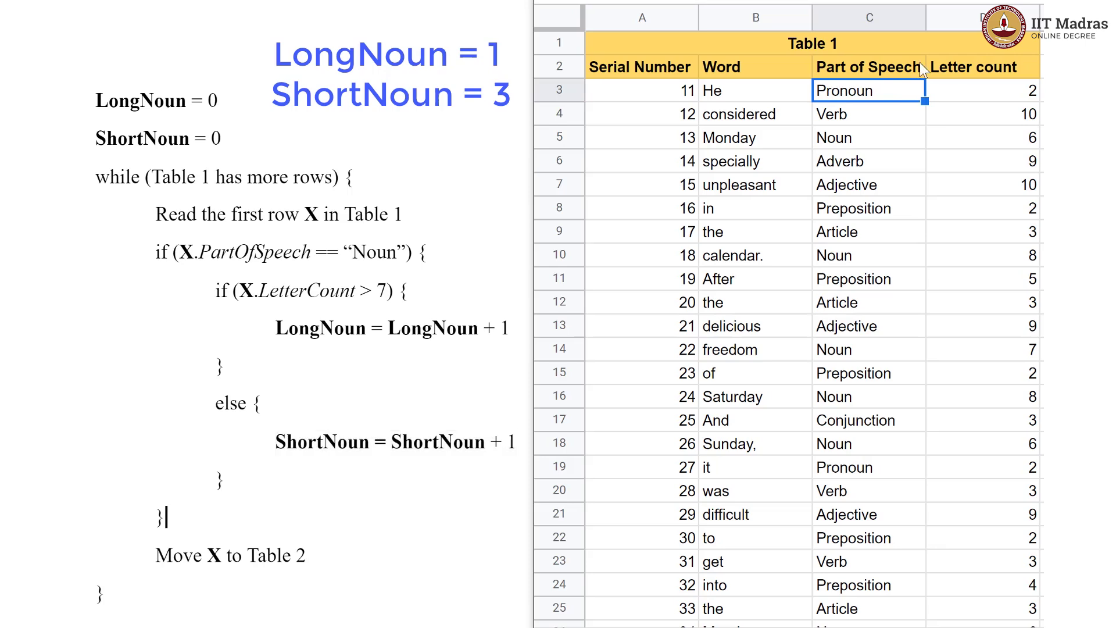
left_click(561, 86)
left_click_drag(561, 86, 566, 273)
scroll(565, 274, "up", 15)
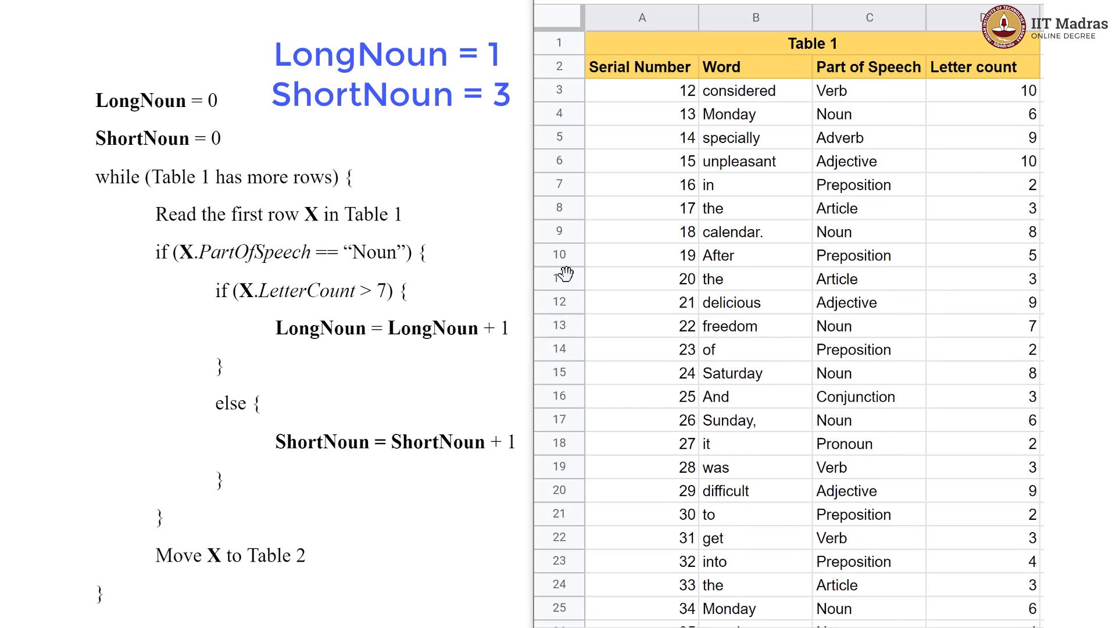
mouse_move(559, 93)
left_mouse_down()
mouse_move(570, 605)
mouse_move(577, 208)
mouse_move(573, 232)
left_mouse_up()
scroll(572, 255, "up", 20)
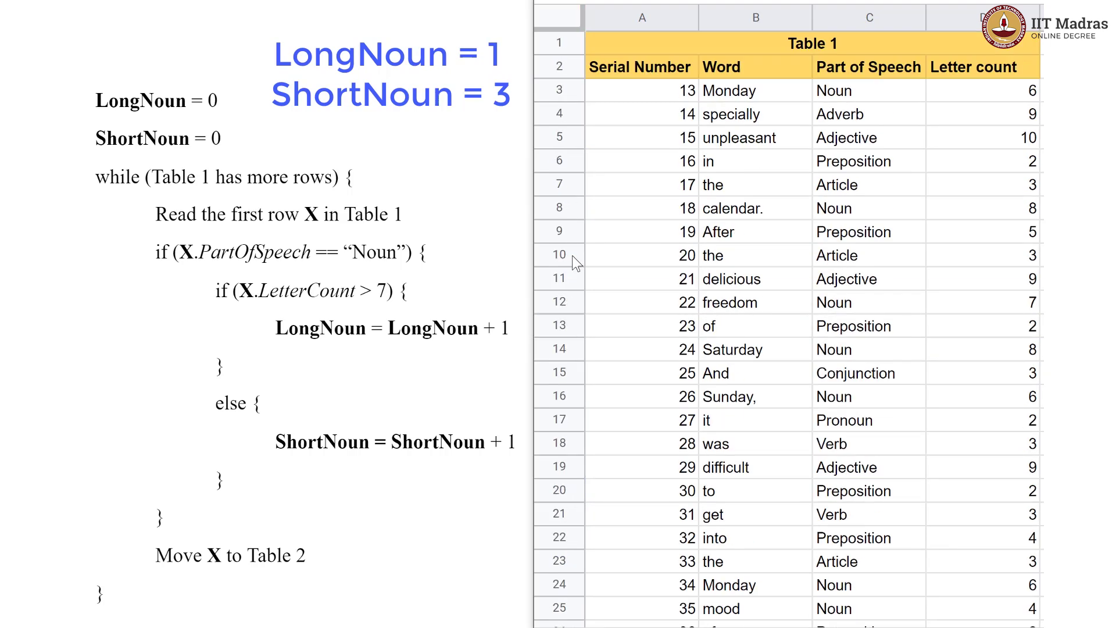
Step: Count Monday (Noun, 6 letters) under the ShortNoun increment and move its row into Table 2
left_click(866, 93)
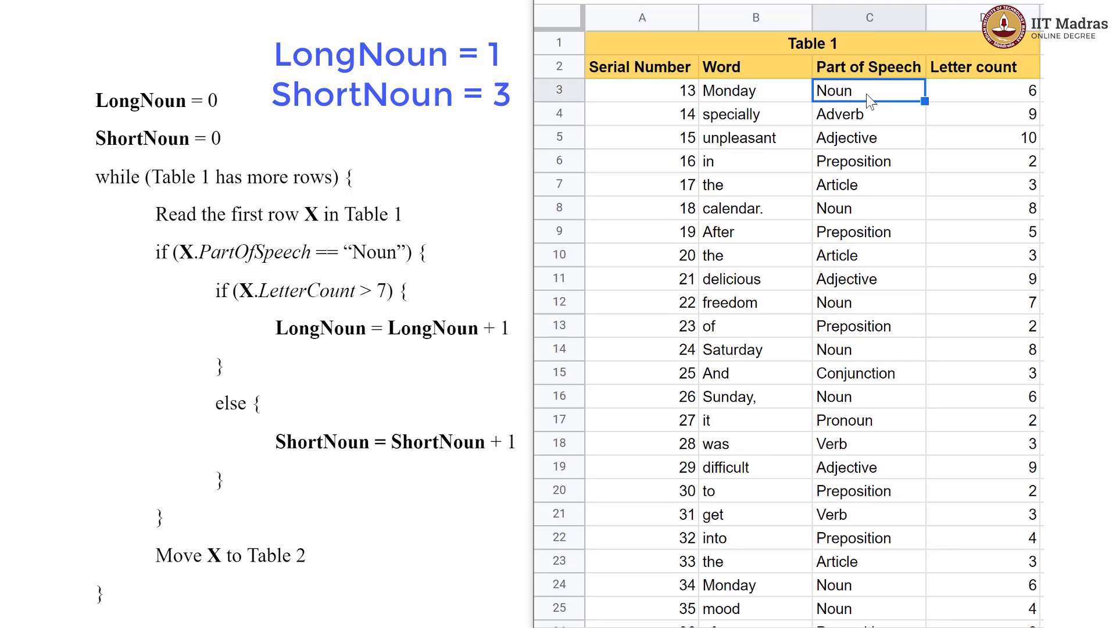
left_click(972, 103)
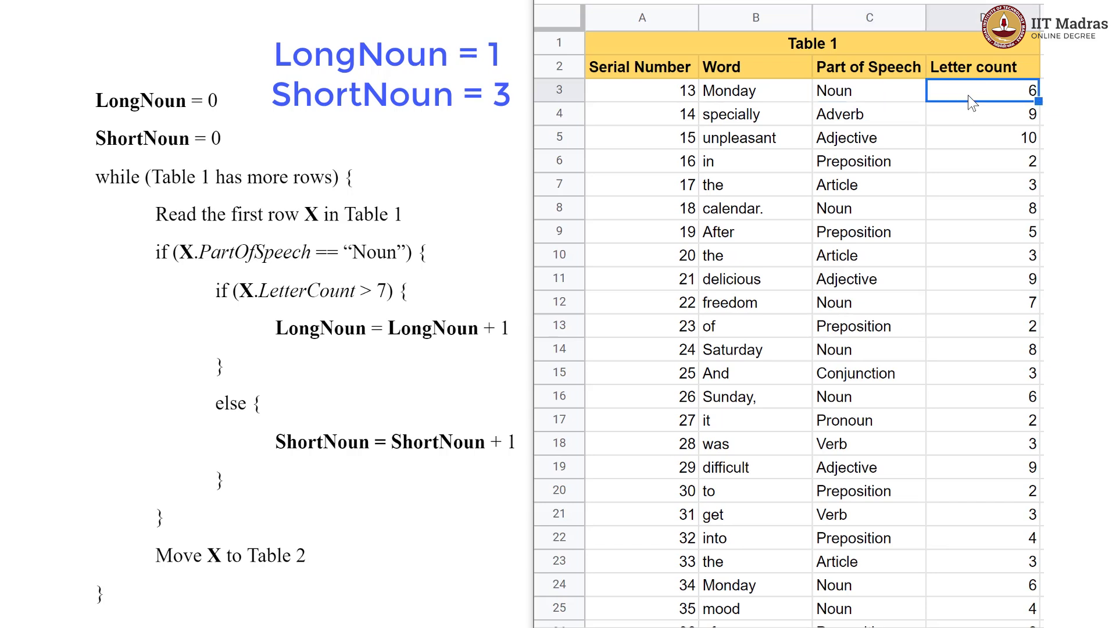
left_click_drag(247, 289, 388, 289)
left_click_drag(275, 440, 521, 437)
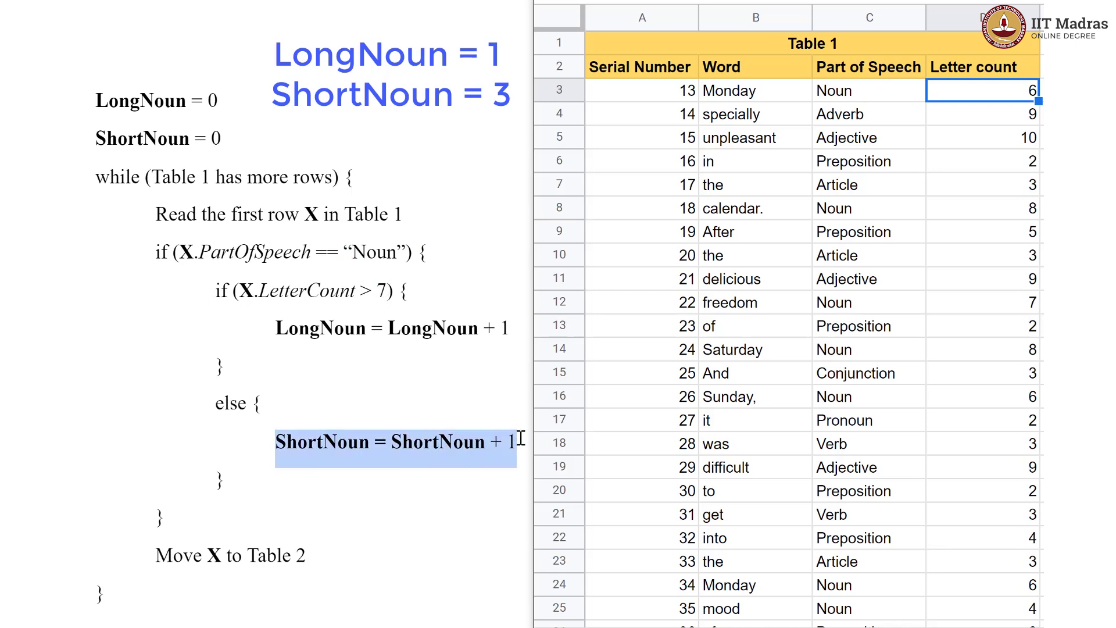
left_click(521, 438)
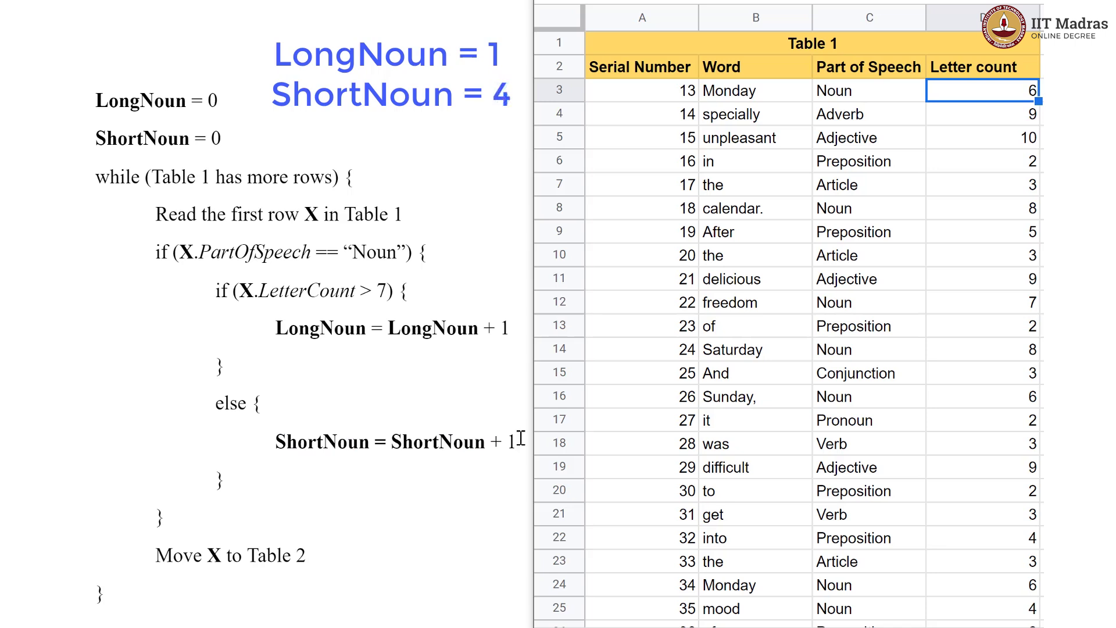
left_click(567, 89)
left_click_drag(567, 89, 571, 445)
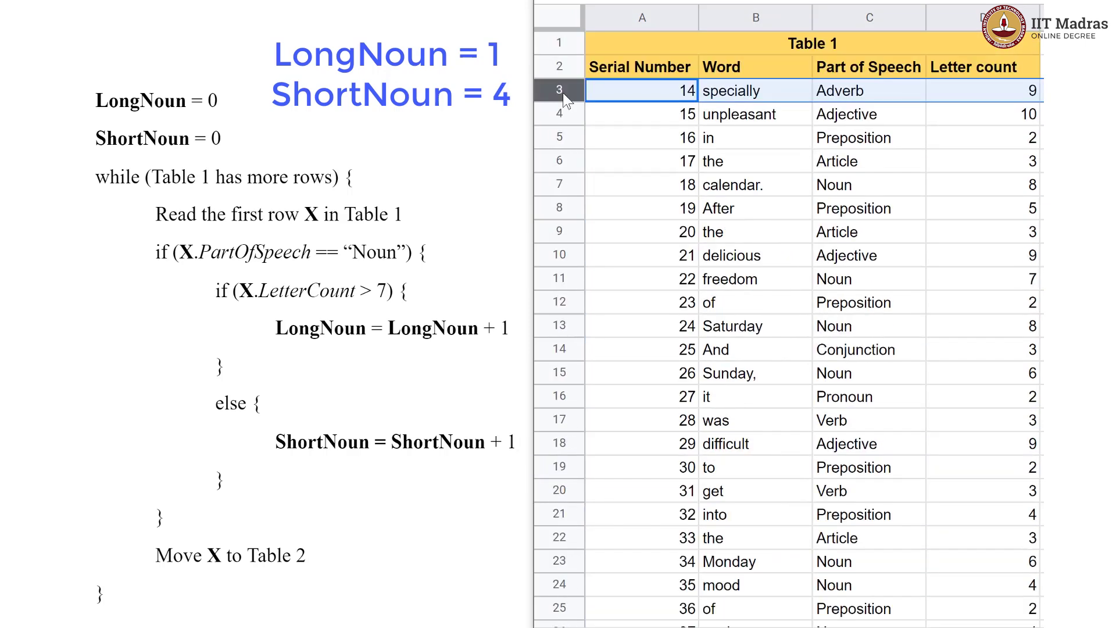
Step: Move the specially, unpleasant, in and the rows into Table 2, then select the calendar. row
left_click(563, 92)
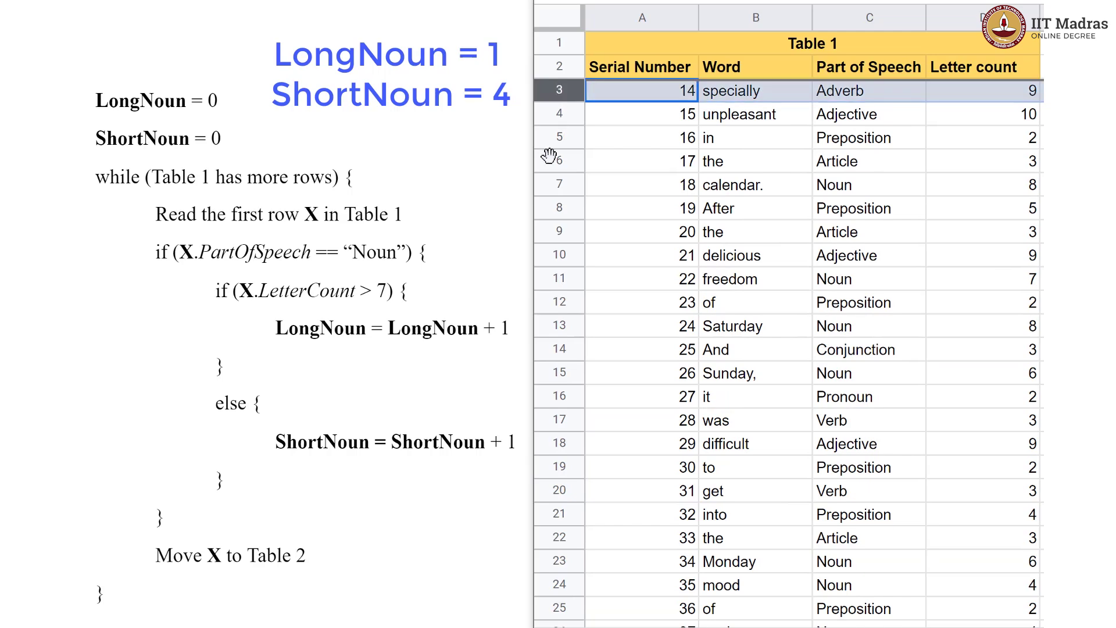
left_click_drag(563, 93, 567, 452)
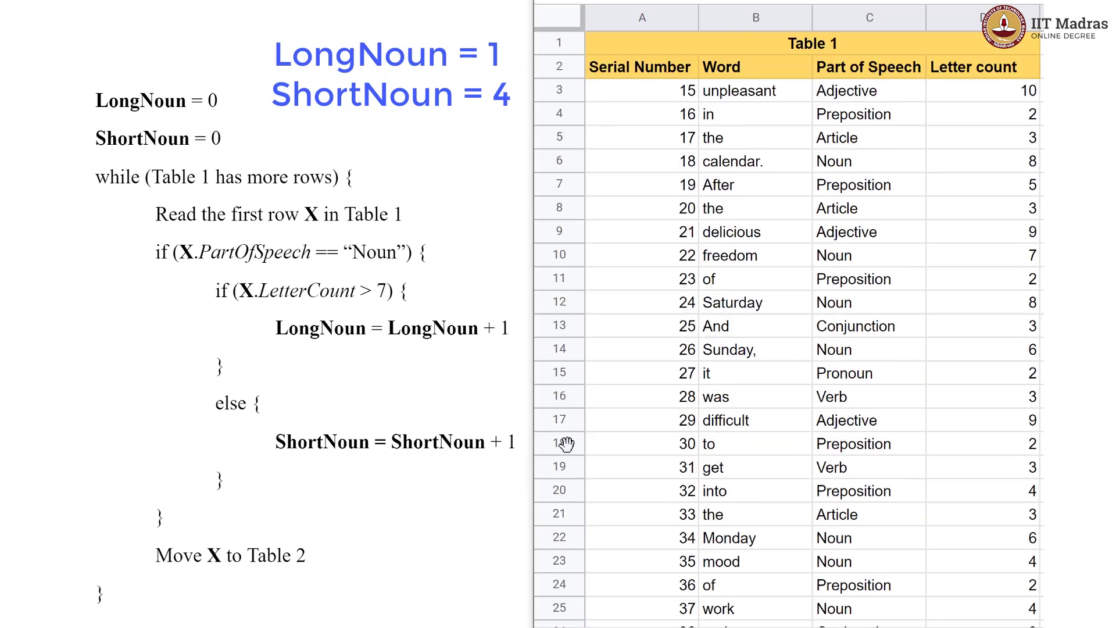
left_click(565, 90)
left_click_drag(565, 89, 567, 488)
left_click_drag(567, 91, 573, 490)
scroll(580, 485, "up", 20)
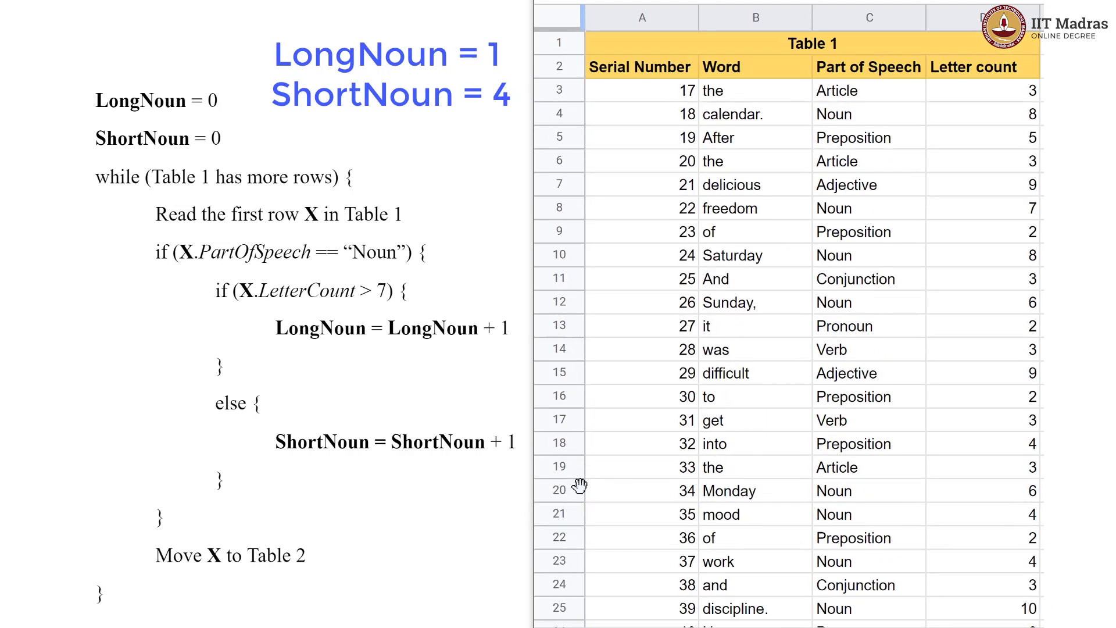
left_click_drag(561, 89, 576, 353)
scroll(557, 232, "up", 20)
left_click(557, 87)
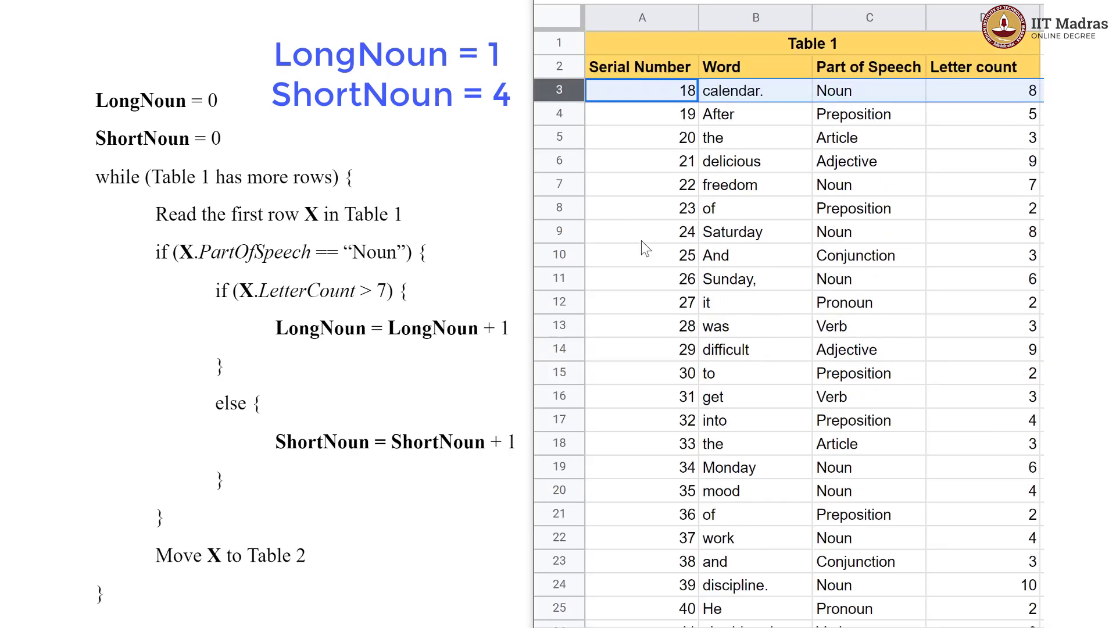